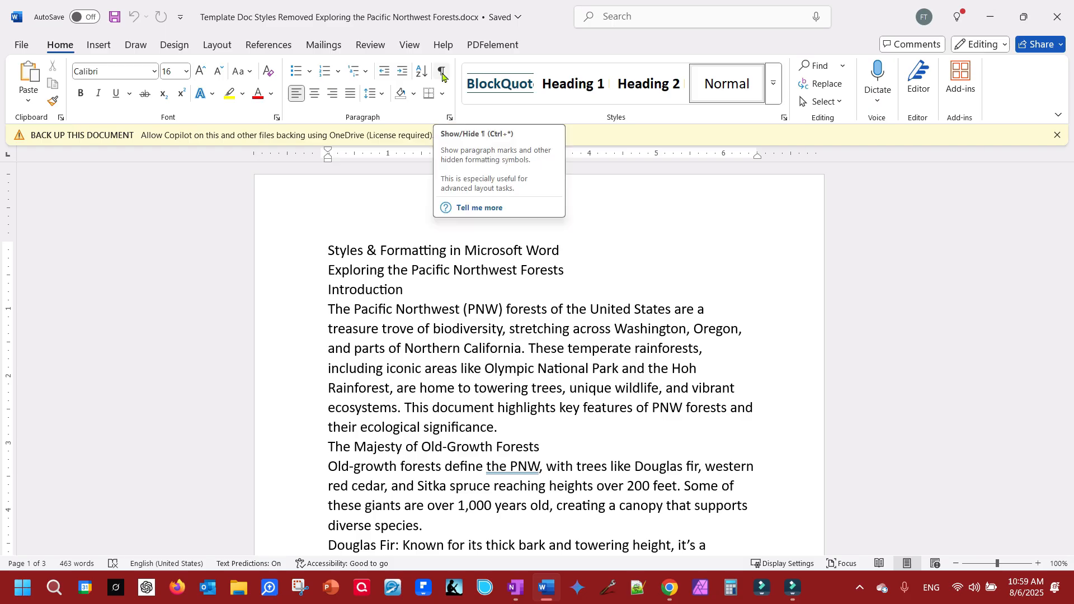
- Show the paragraph marks and other hidden formatting symbols, and display the Navigation pane
click(442, 74)
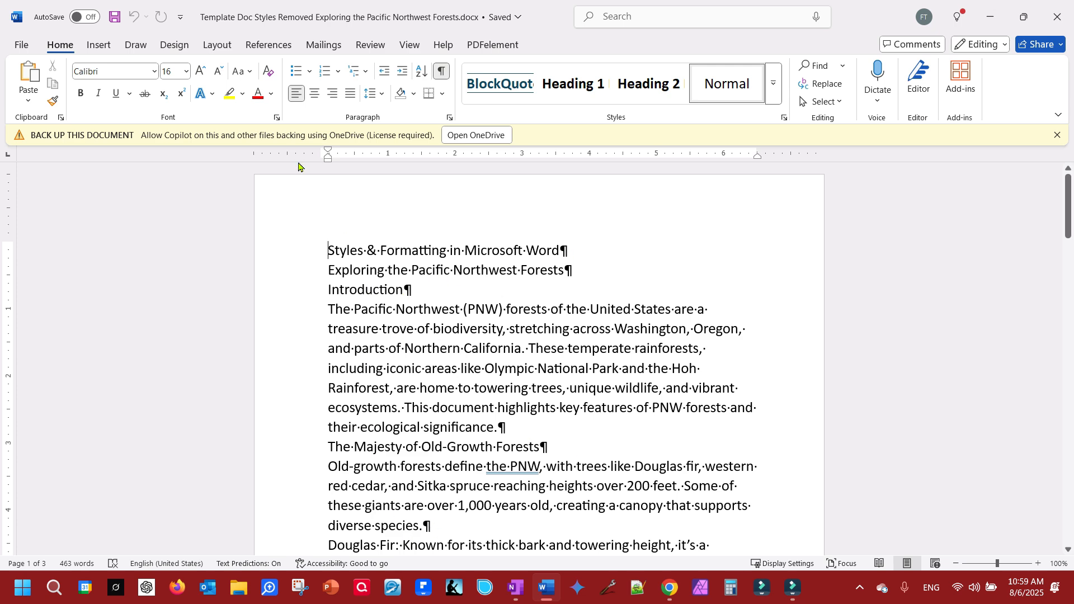
click(409, 45)
click(329, 102)
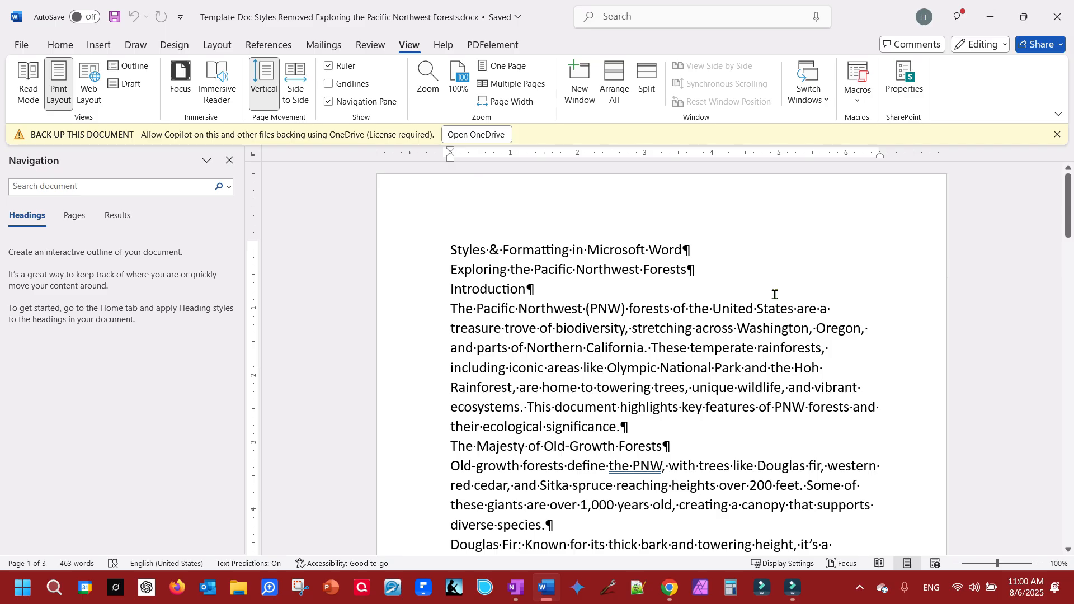
click(584, 329)
- Apply the Heading 1 Body style to the first line, "Styles & Formatting in Microsoft Word"
click(61, 44)
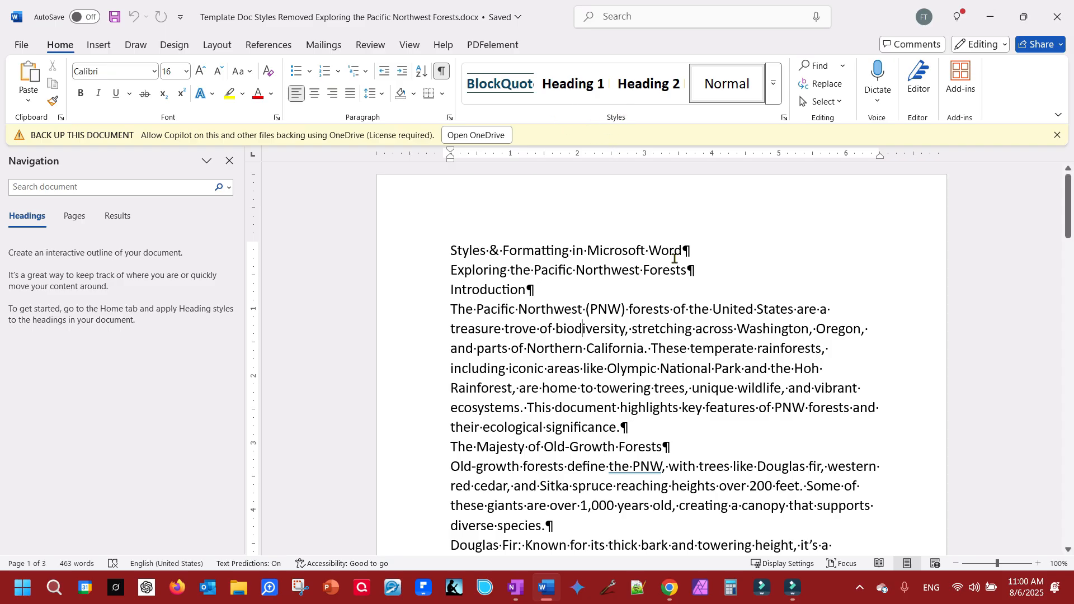
drag(692, 250, 450, 252)
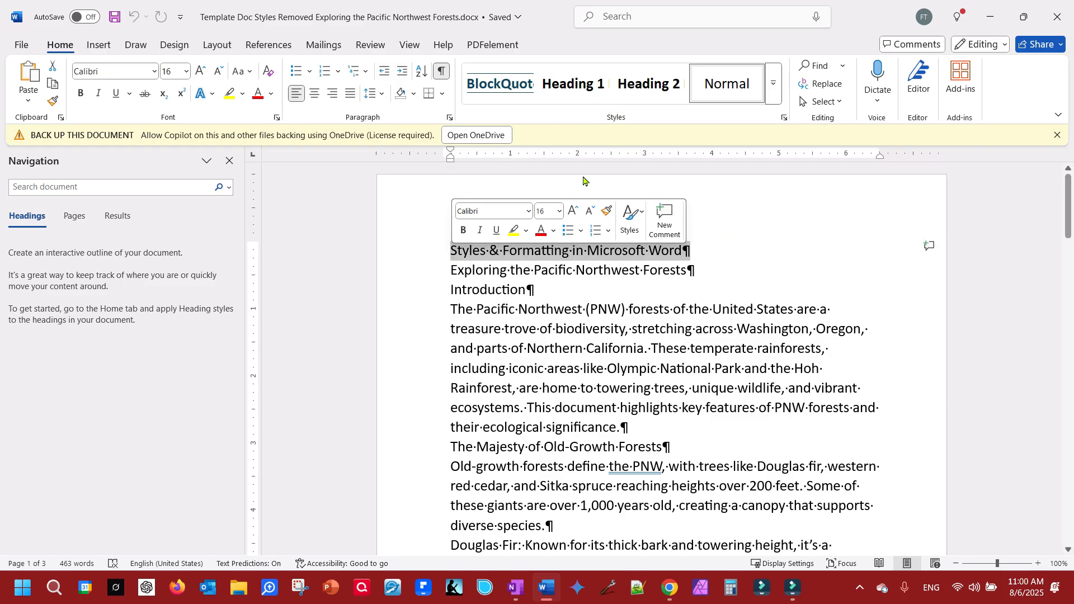
click(589, 85)
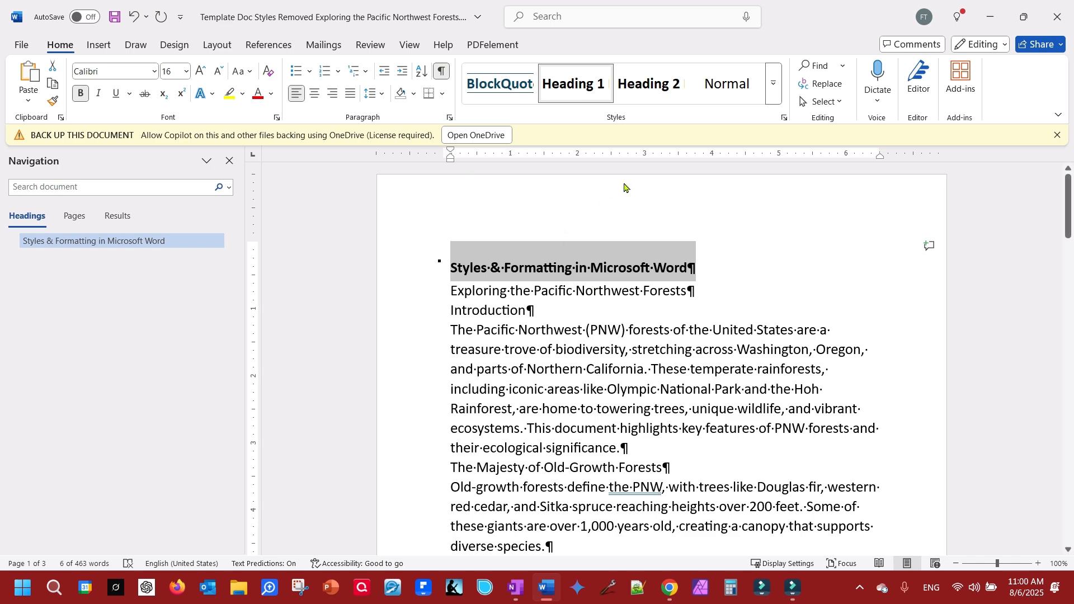
- Modify the Heading 1 Body style to Garamond at 20 pt, keeping the change only in this document
right_click(587, 92)
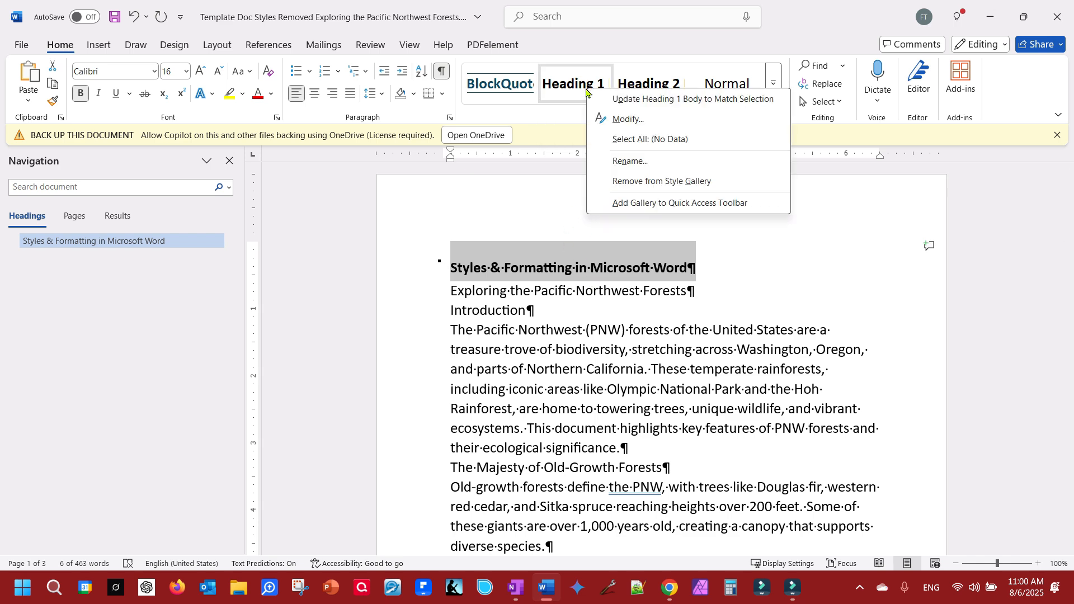
click(624, 119)
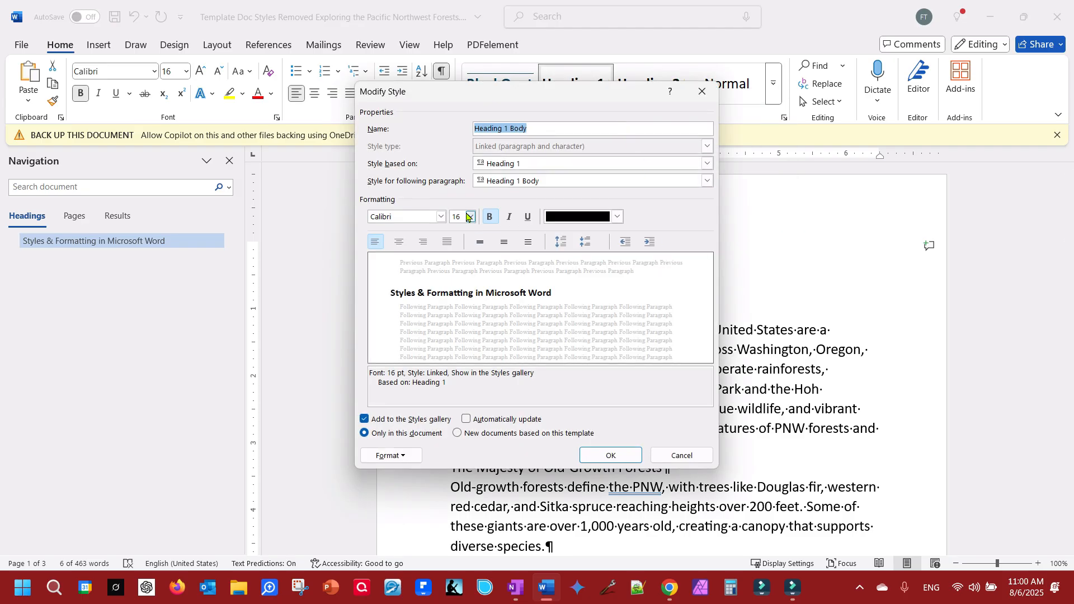
click(441, 218)
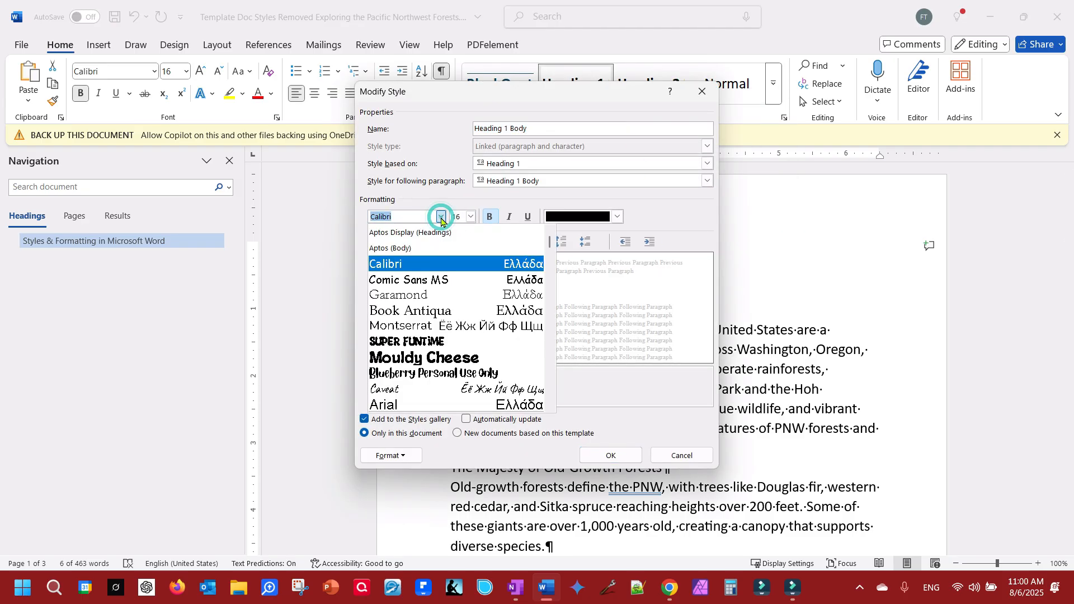
click(427, 302)
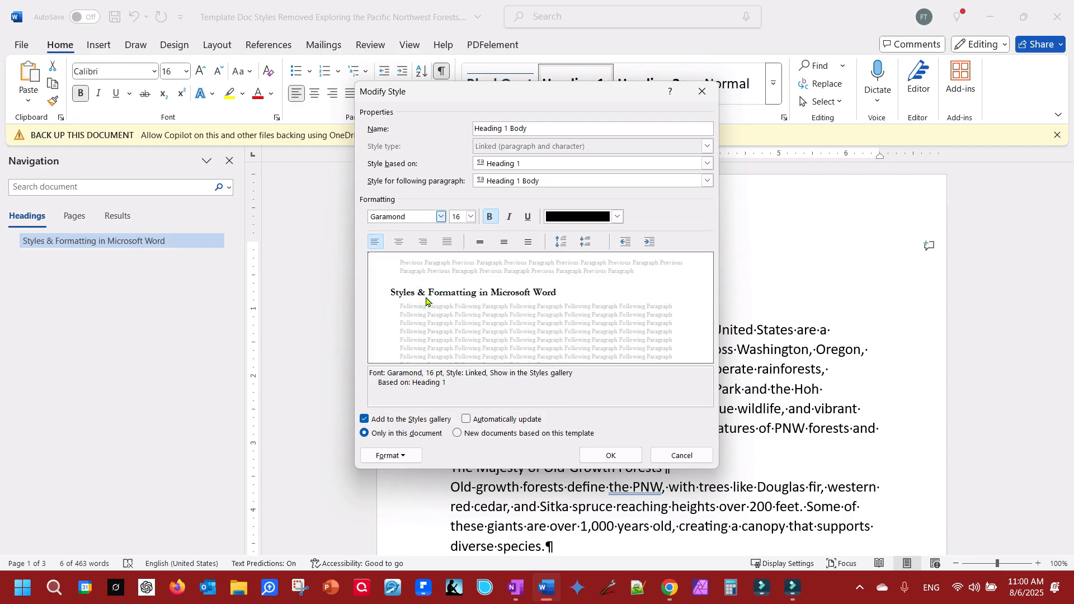
click(470, 217)
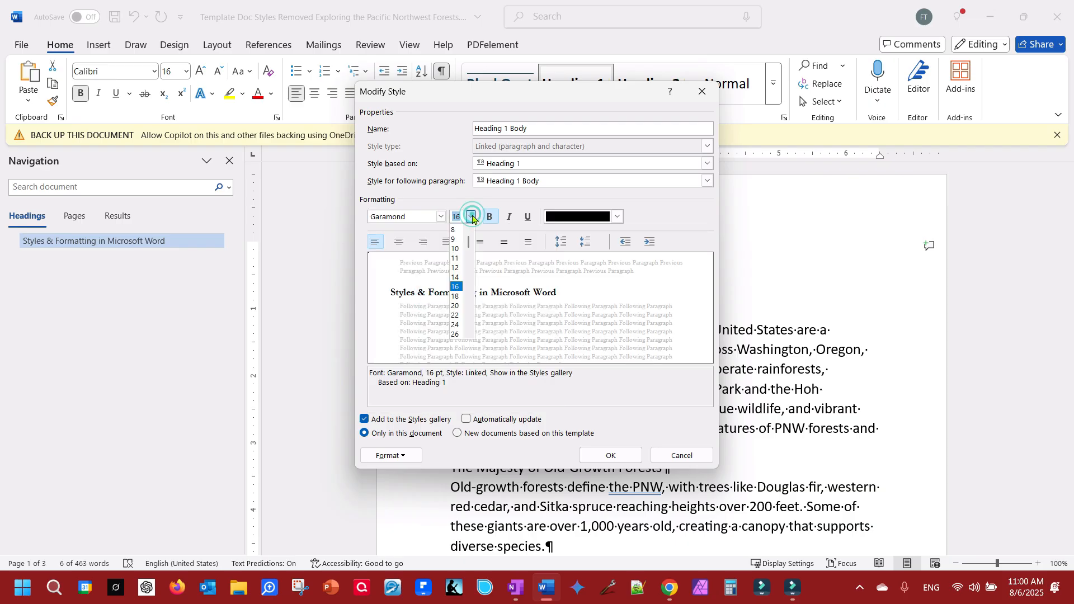
click(456, 306)
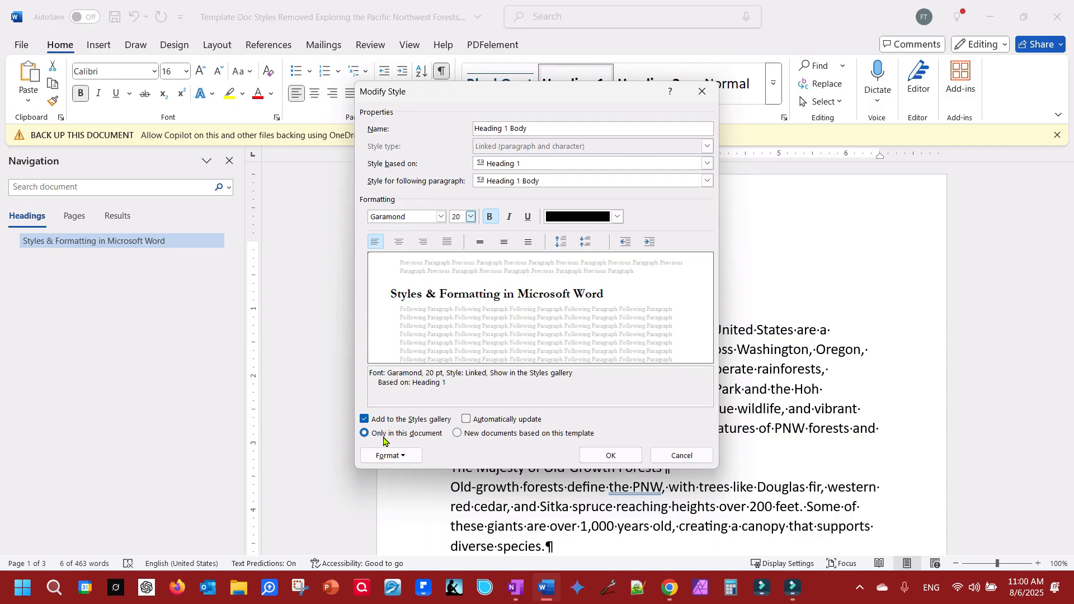
click(458, 434)
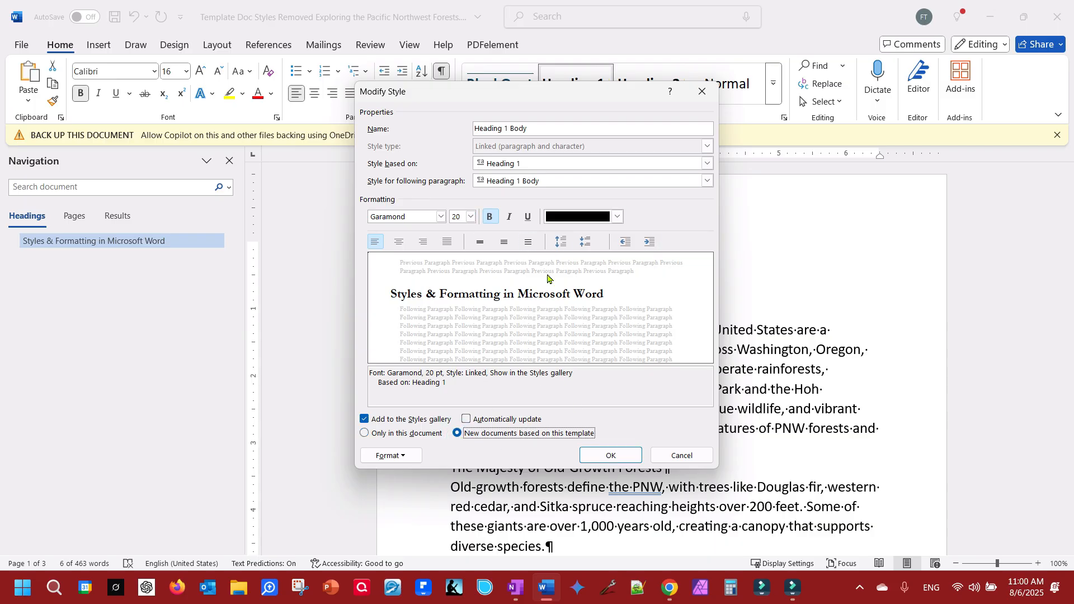
drag(590, 100, 586, 214)
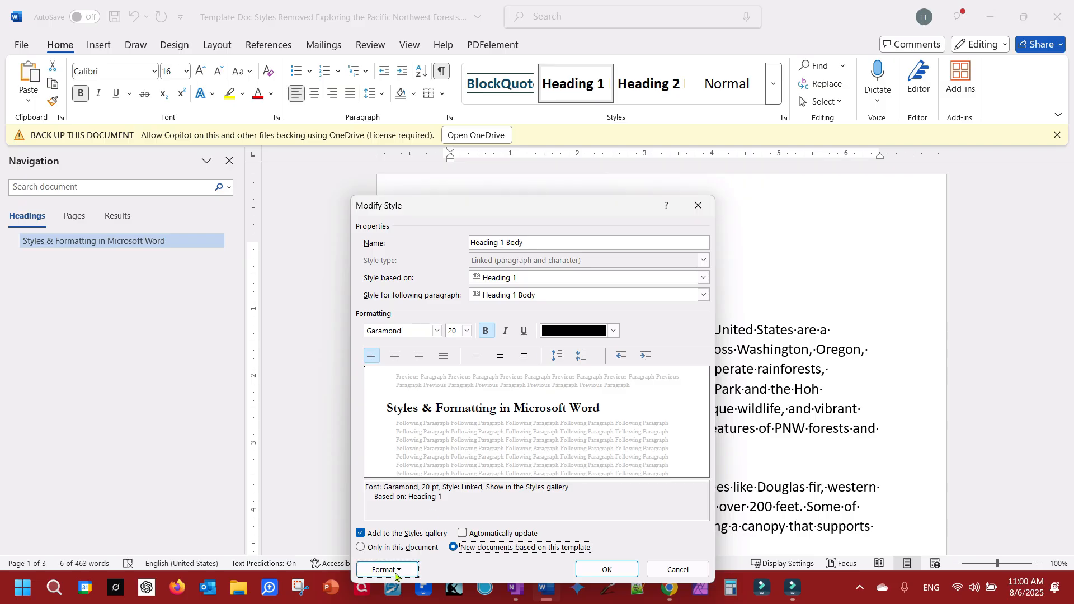
click(362, 549)
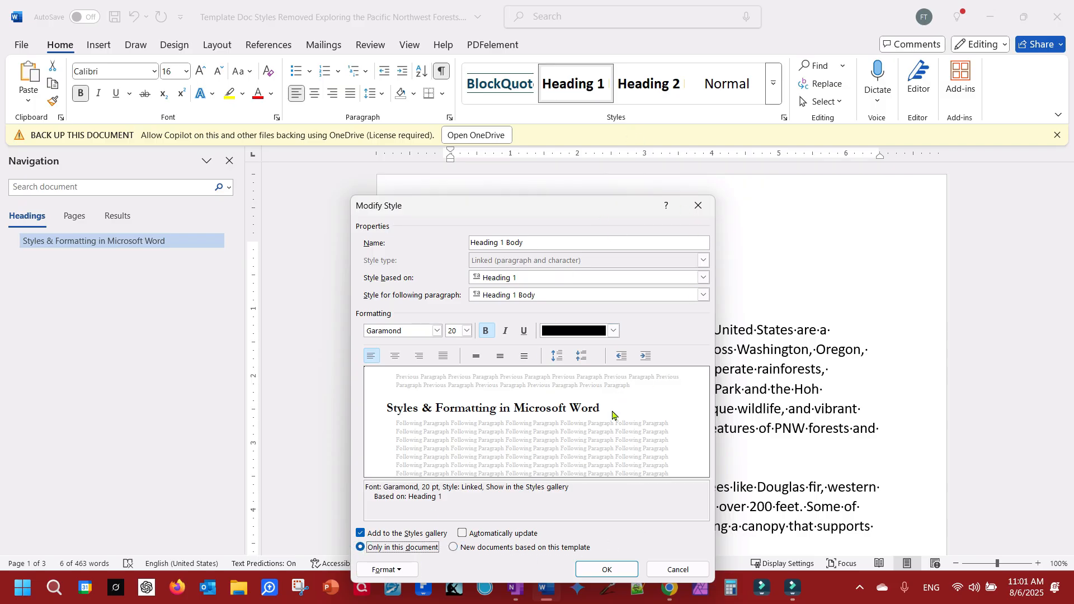
click(606, 570)
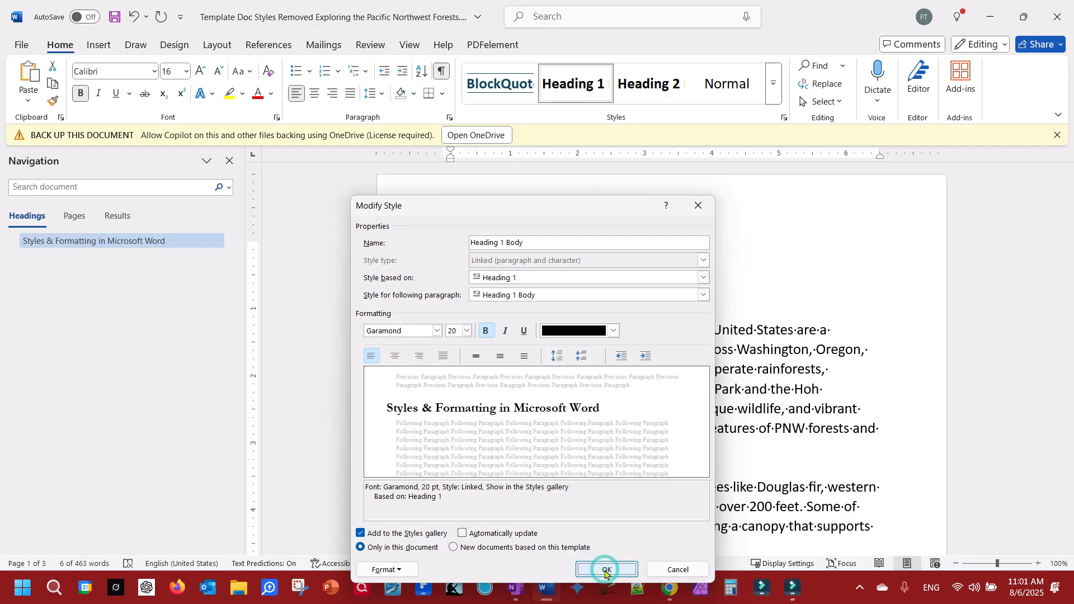
click(780, 296)
click(769, 267)
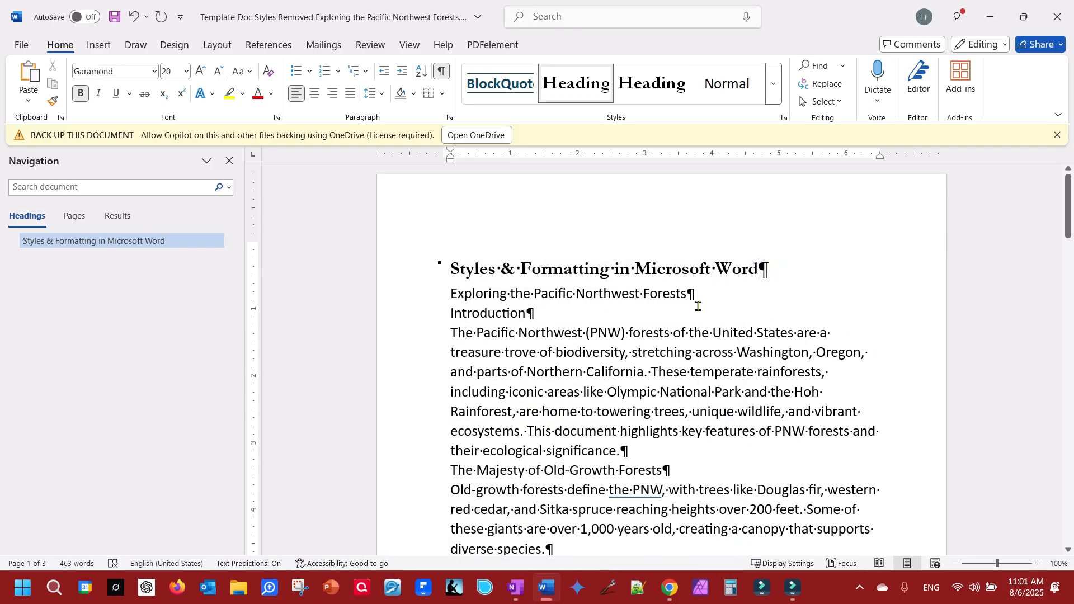
- Apply the built-in Heading 2 style to the line "Exploring the Pacific Northwest Forests"
drag(701, 291, 472, 301)
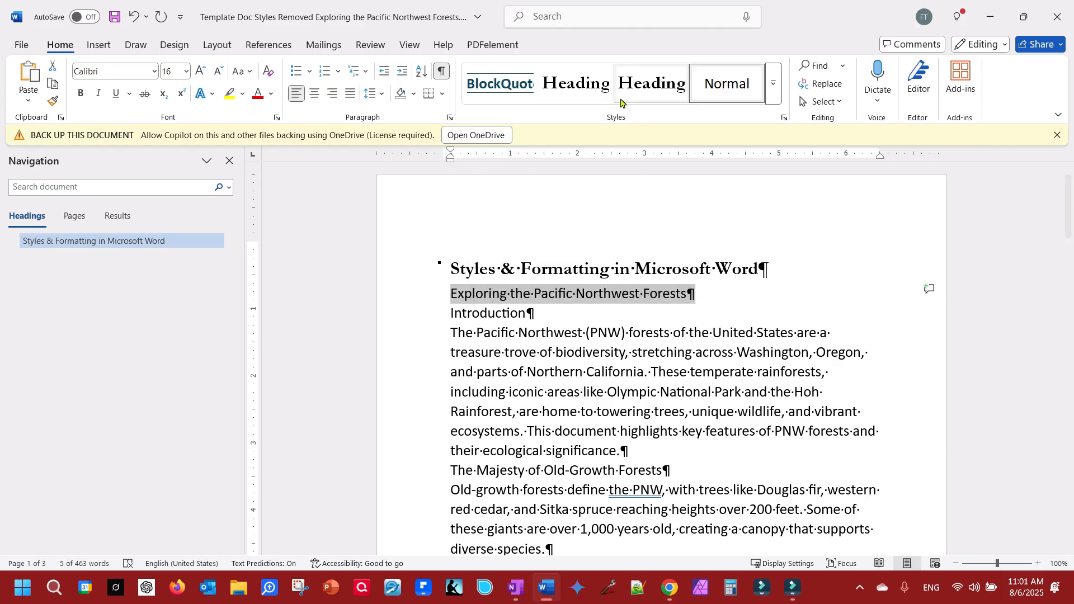
click(774, 88)
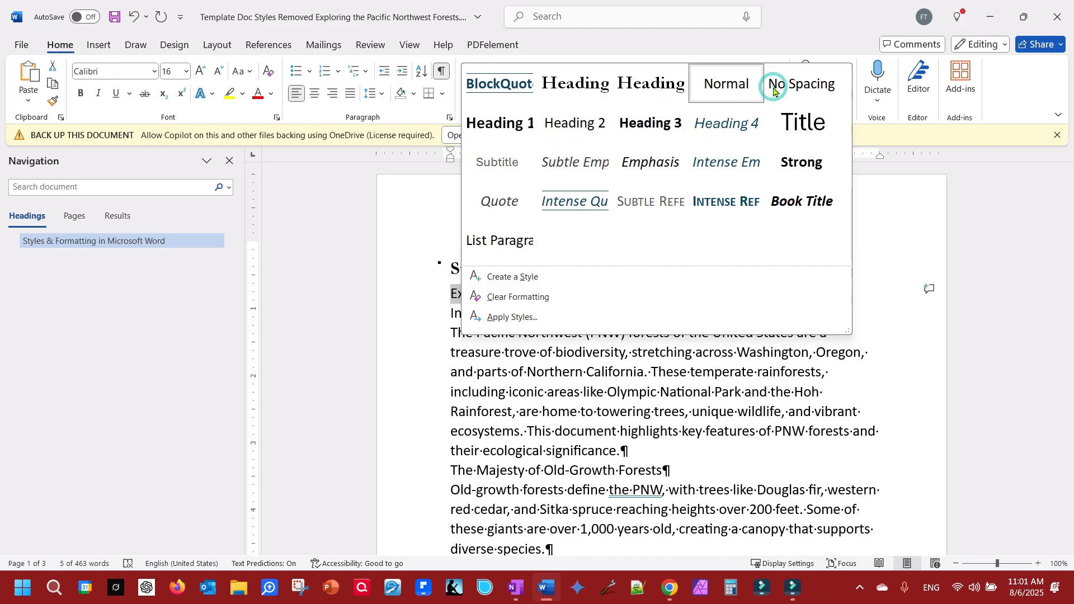
click(573, 130)
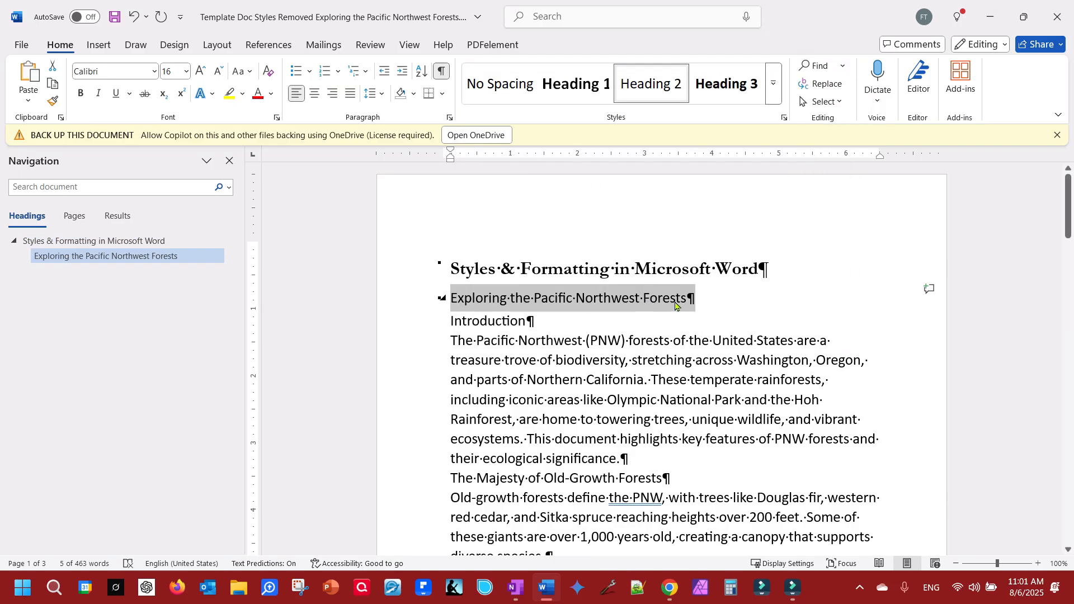
- Modify the Heading 2 style to bold with a font size of 18 pt
right_click(652, 84)
click(688, 112)
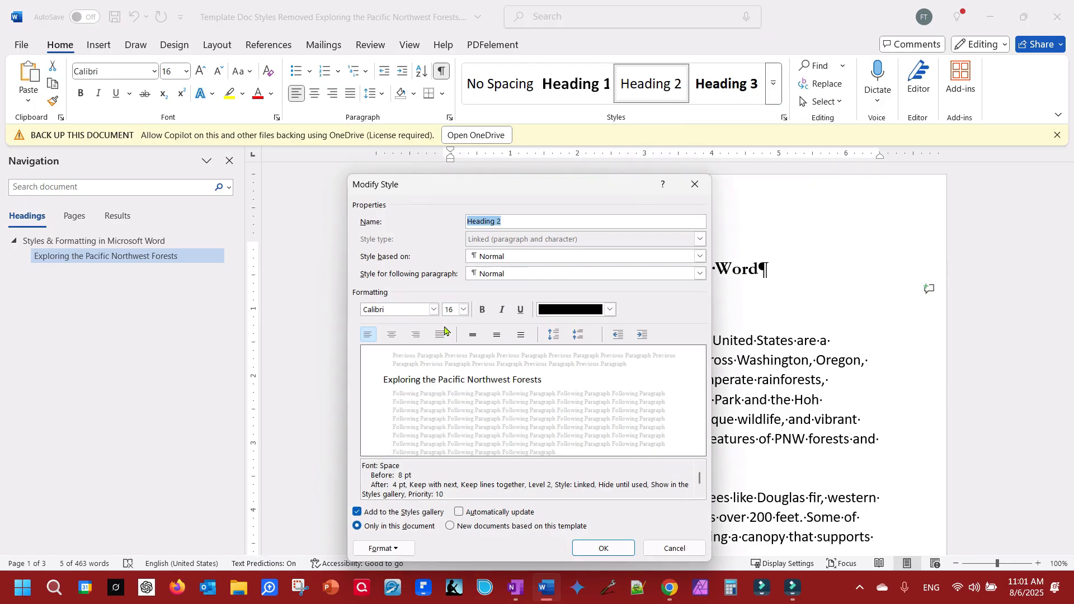
click(484, 310)
click(463, 310)
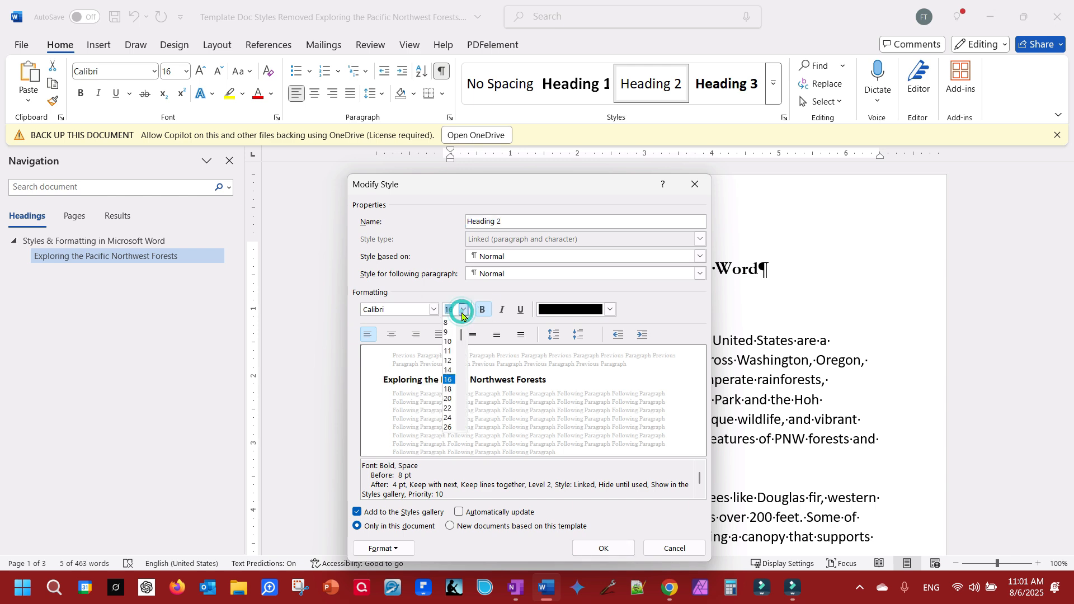
click(450, 389)
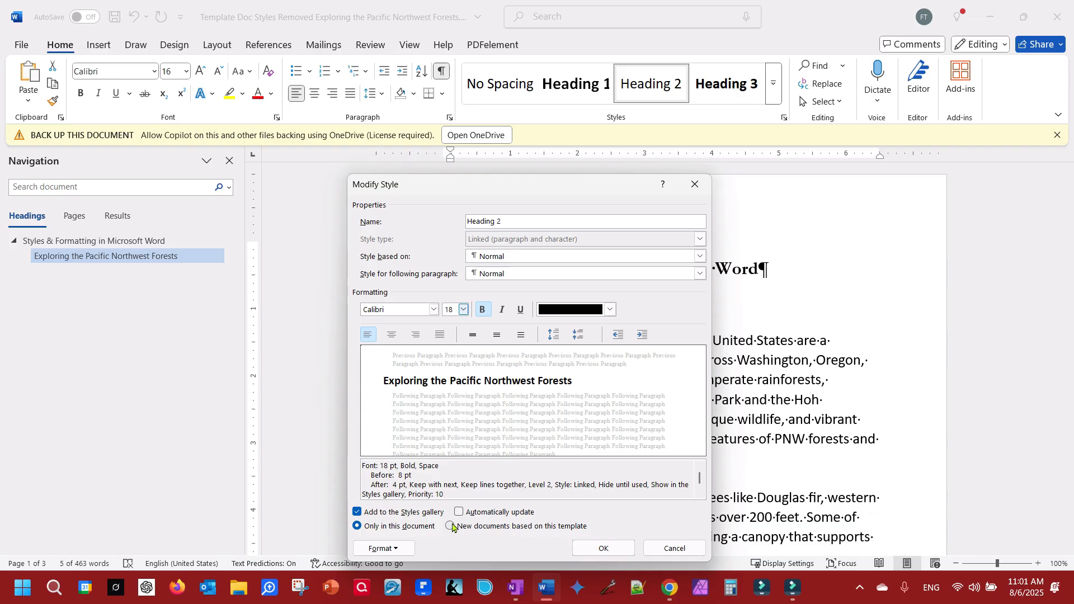
click(581, 550)
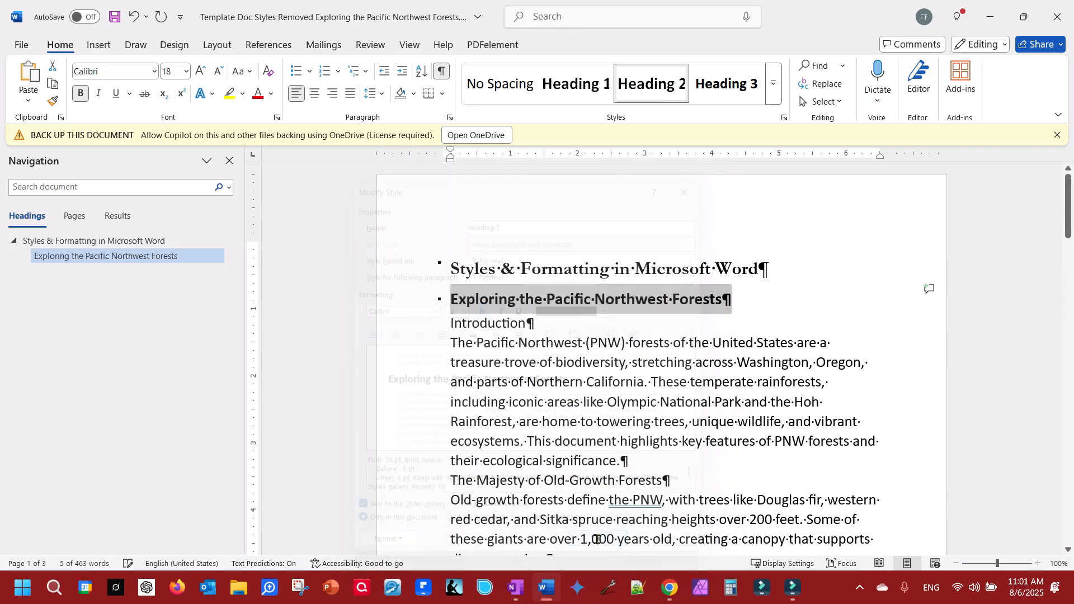
- Set the "Exploring the Pacific Northwest Forests" line back to the Normal style
click(771, 86)
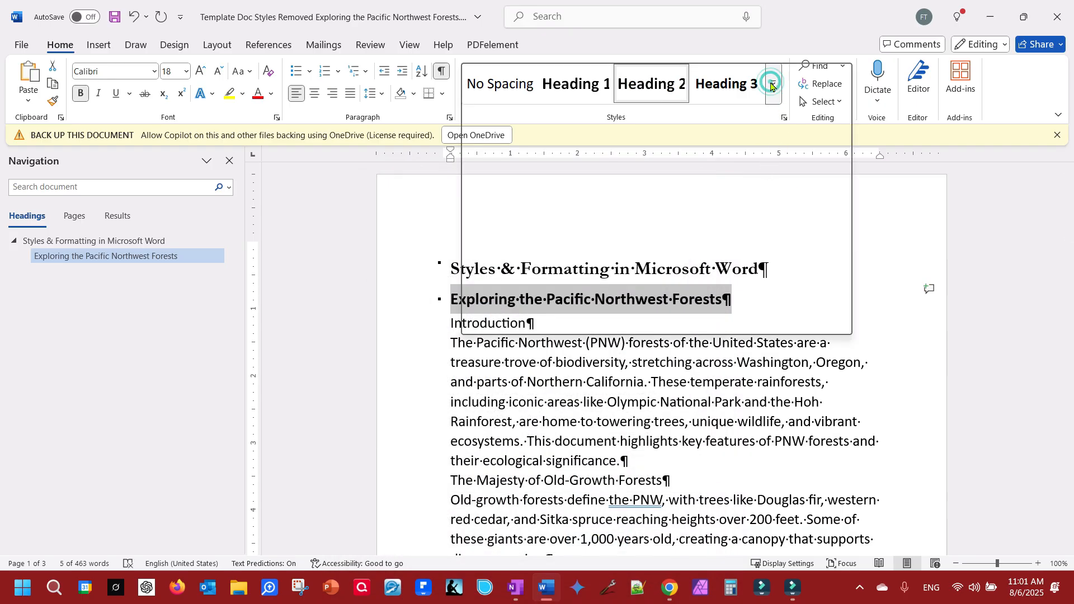
click(726, 84)
click(769, 308)
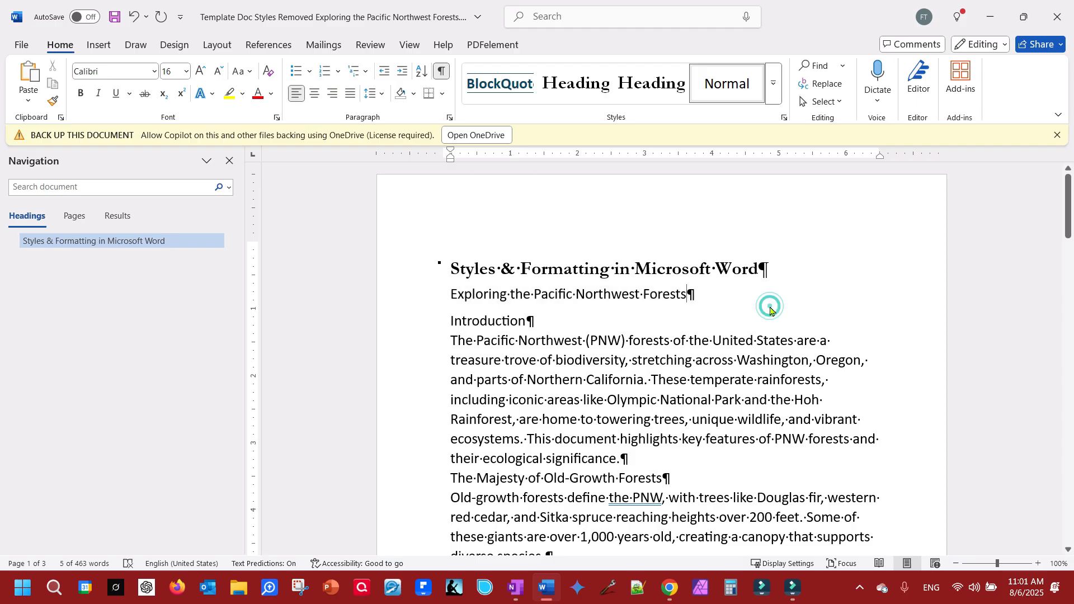
- Reapply the modified Heading 2 style to the "Exploring the Pacific Northwest Forests" line
drag(699, 294, 472, 300)
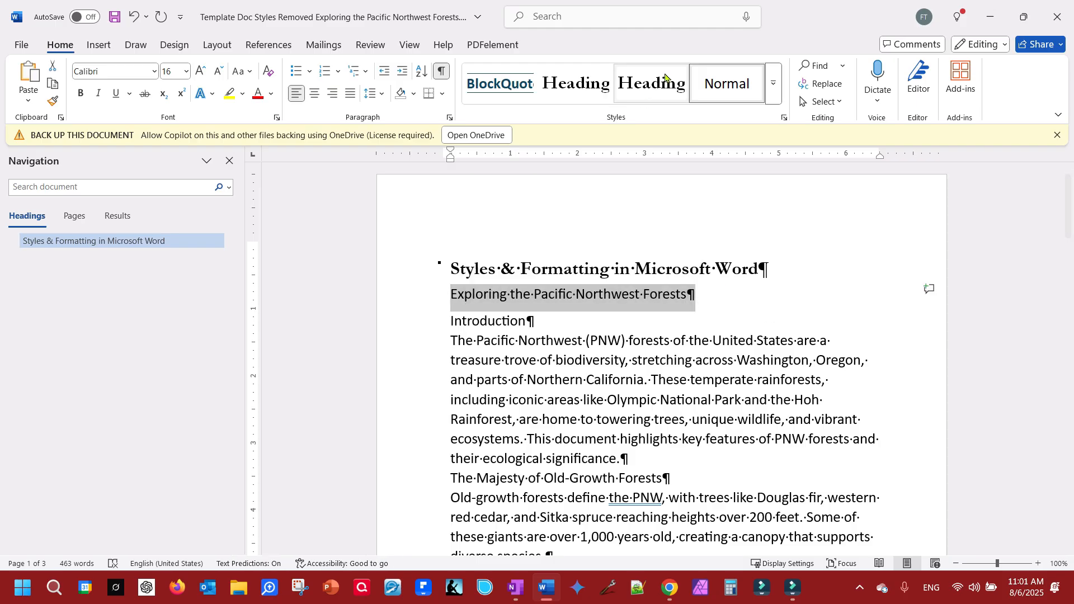
click(773, 85)
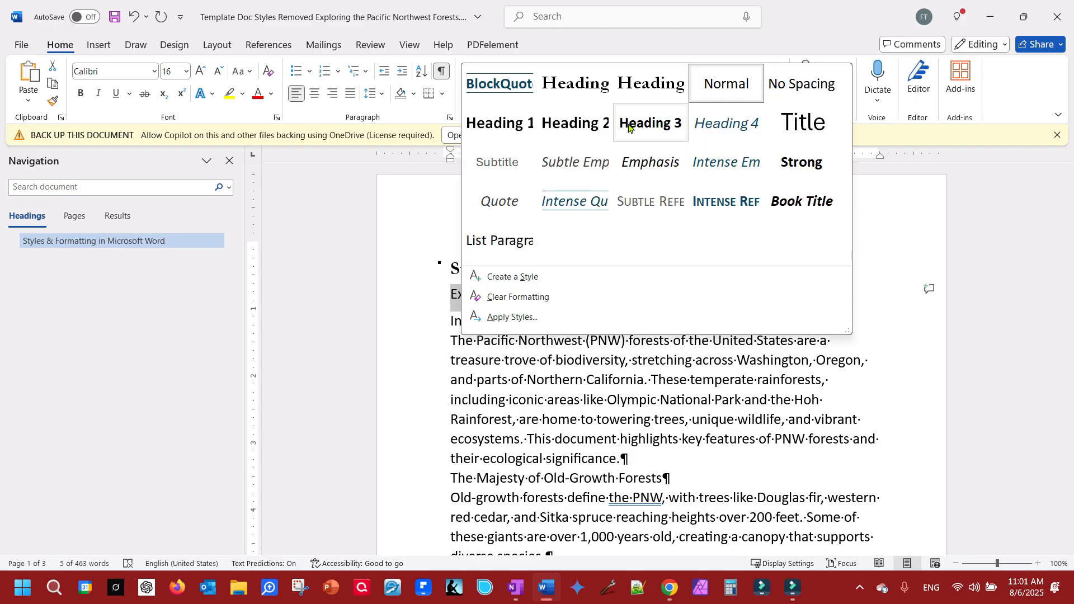
click(596, 125)
click(874, 309)
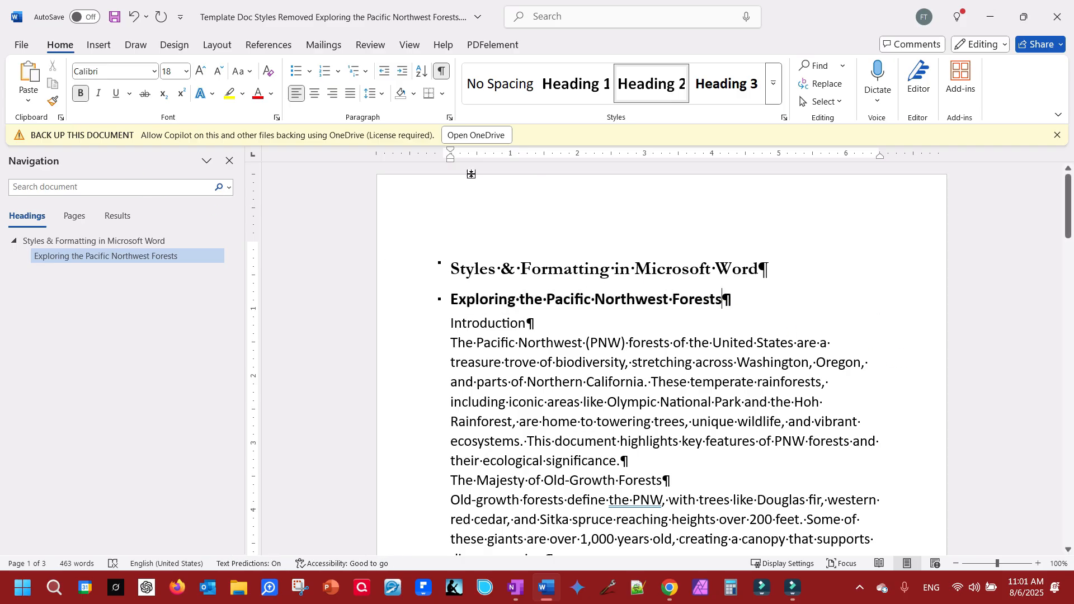
- Copy the formatting of "Exploring the Pacific Northwest Forests" onto the "Introduction" line with Format Painter
drag(737, 300, 492, 304)
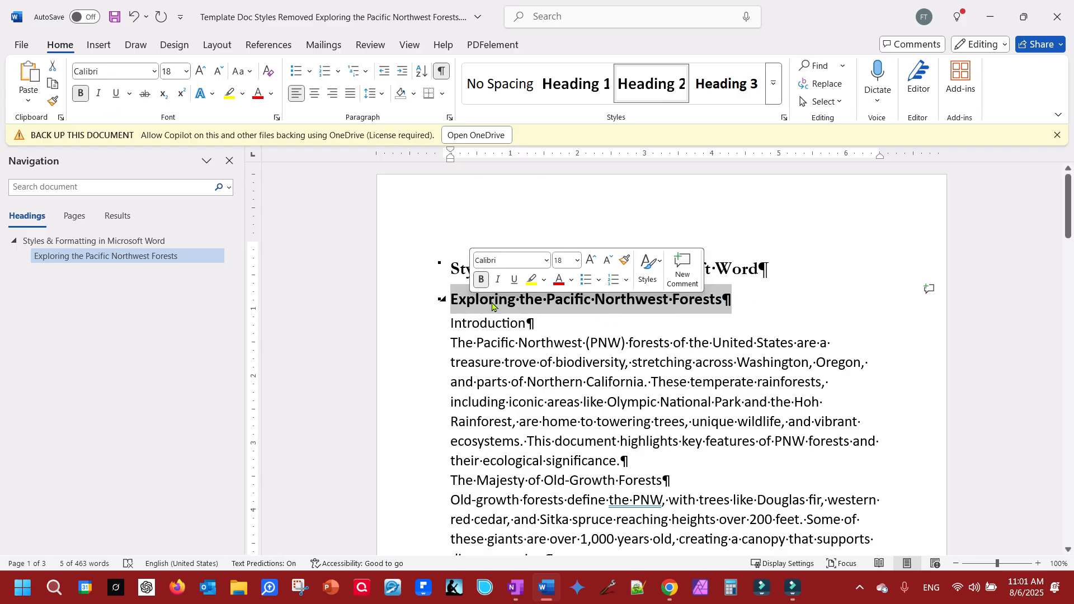
click(52, 101)
drag(536, 323, 414, 322)
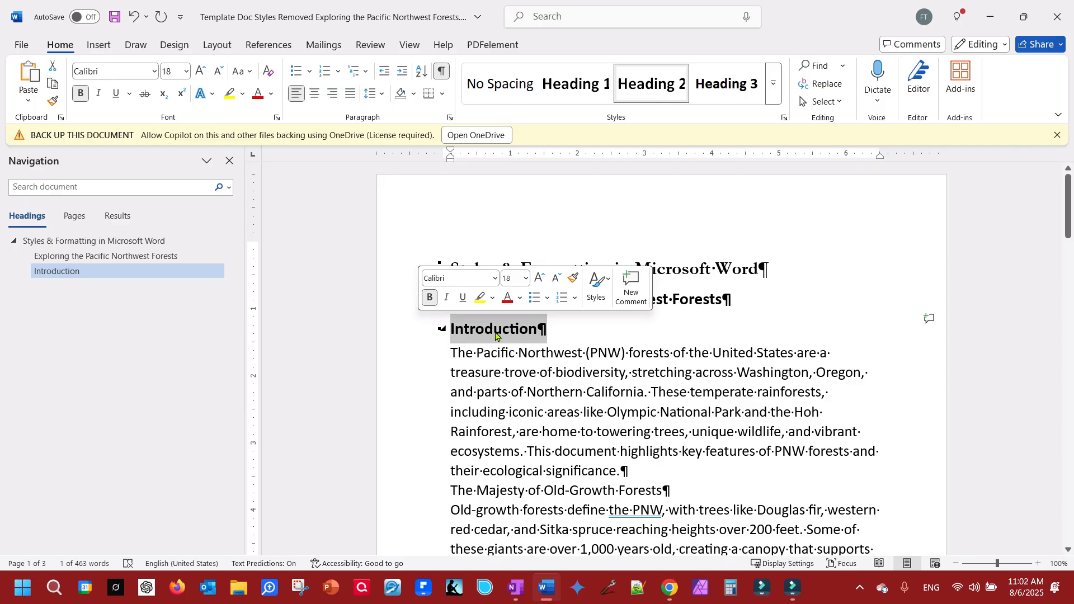
click(517, 349)
- Add space after every paragraph from the body text under "Introduction" through the end of the document
click(447, 351)
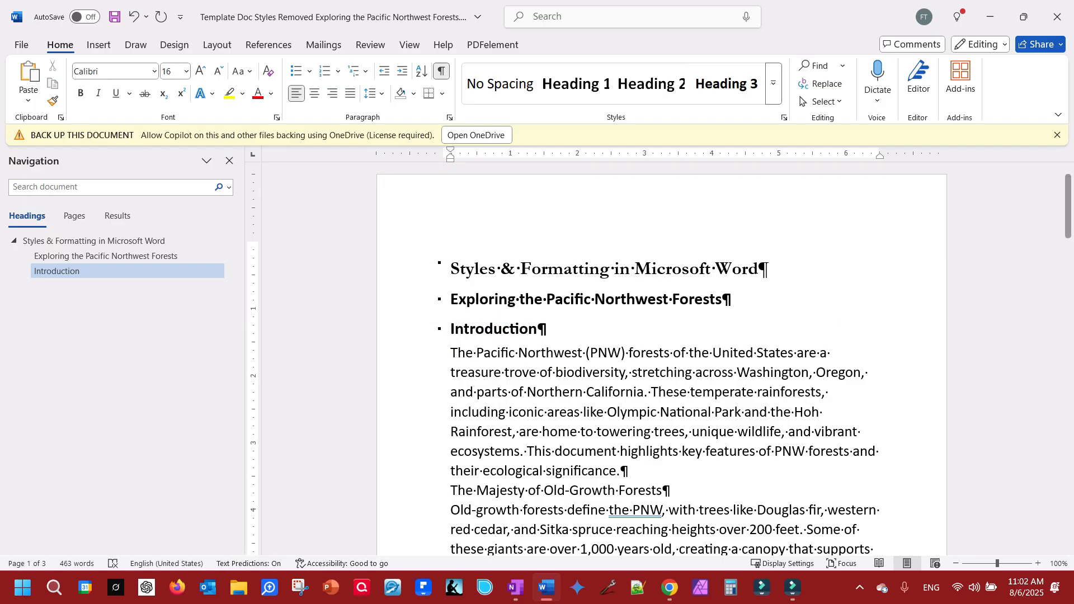
key(alt+Tab)
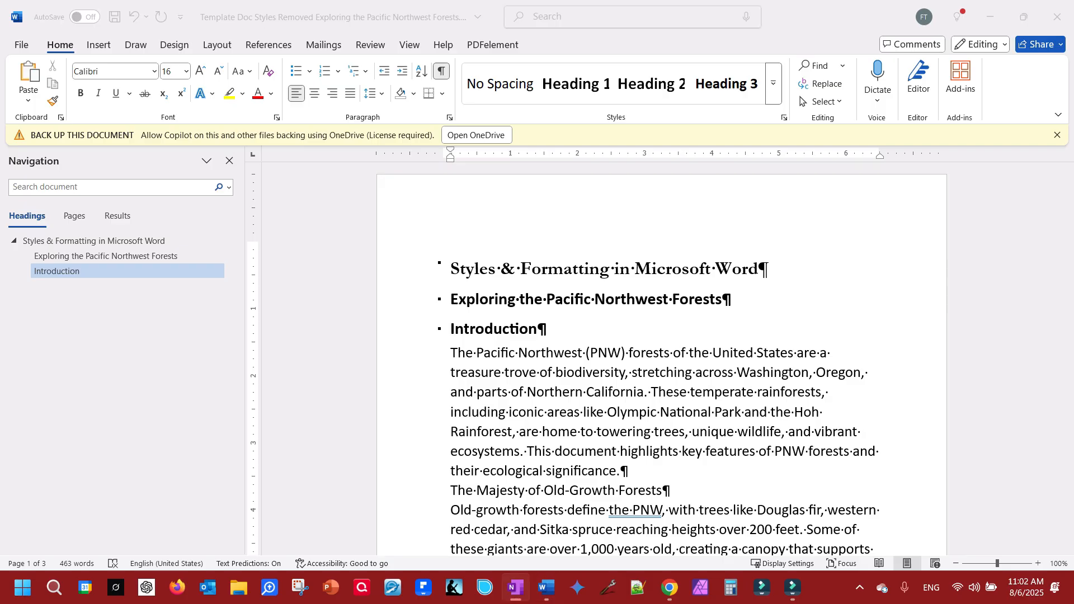
drag(1064, 204, 1057, 178)
click(451, 341)
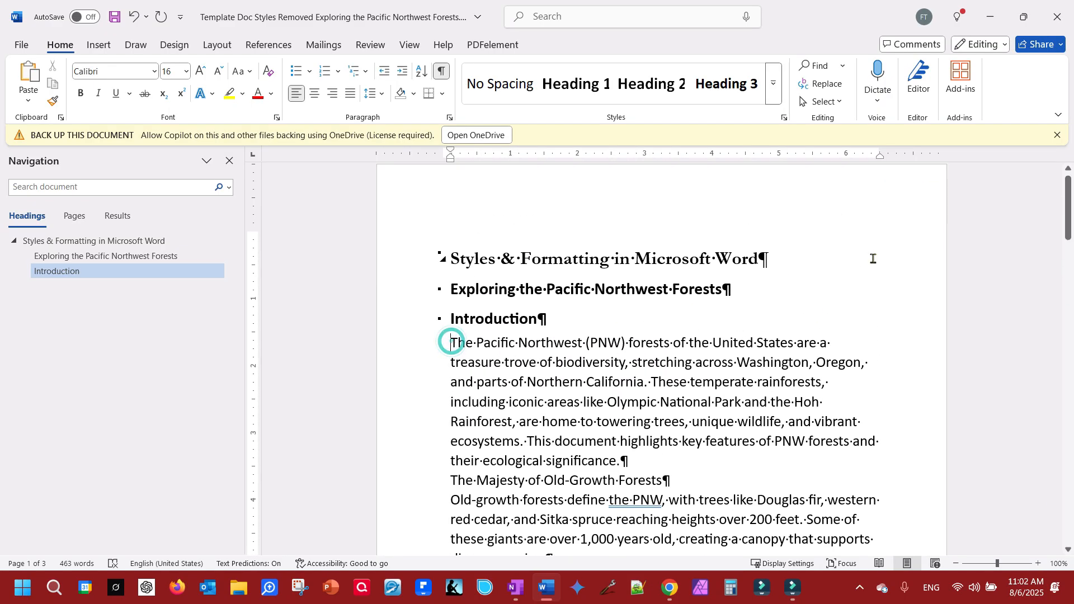
drag(1072, 213, 1021, 472)
shift+click(529, 359)
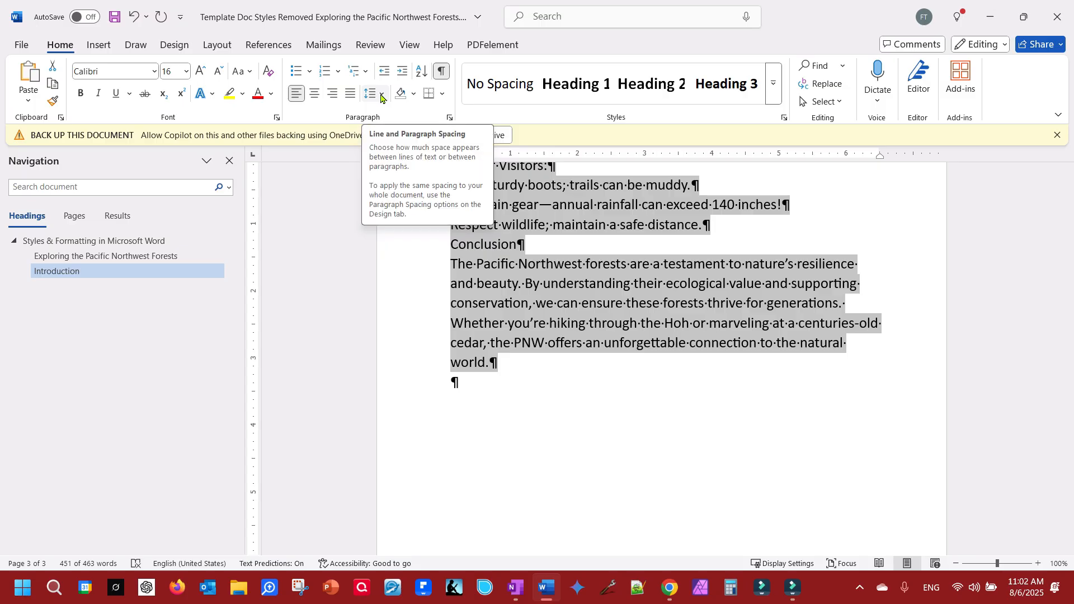
click(381, 95)
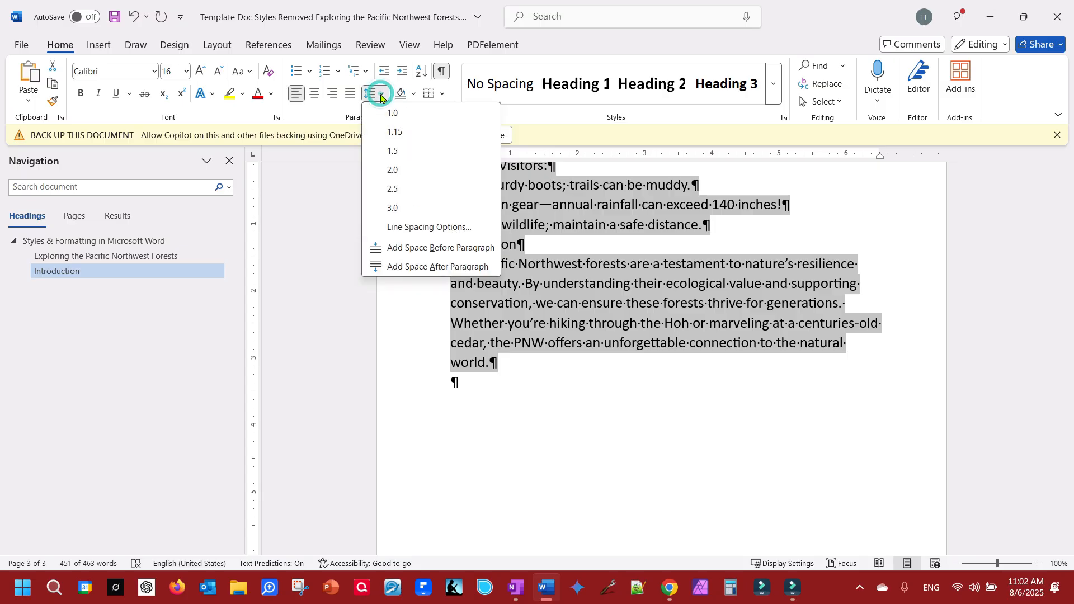
click(392, 267)
click(731, 331)
scroll(789, 298, up, 1)
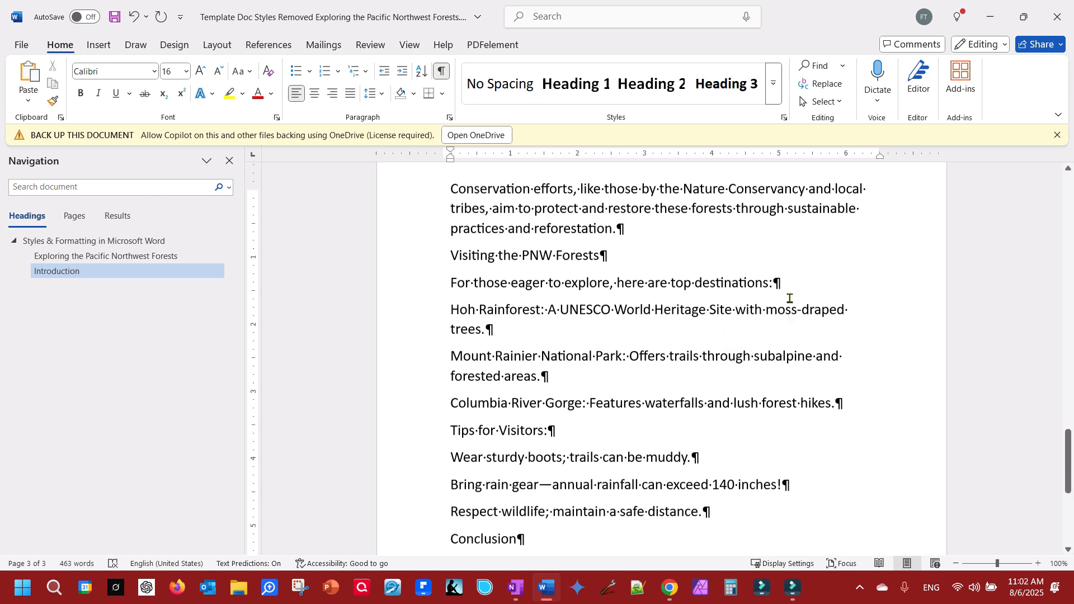
- Apply the Heading 2 style to the "Conclusion" line near the end of the document
scroll(559, 358, down, 4)
scroll(504, 396, down, 7)
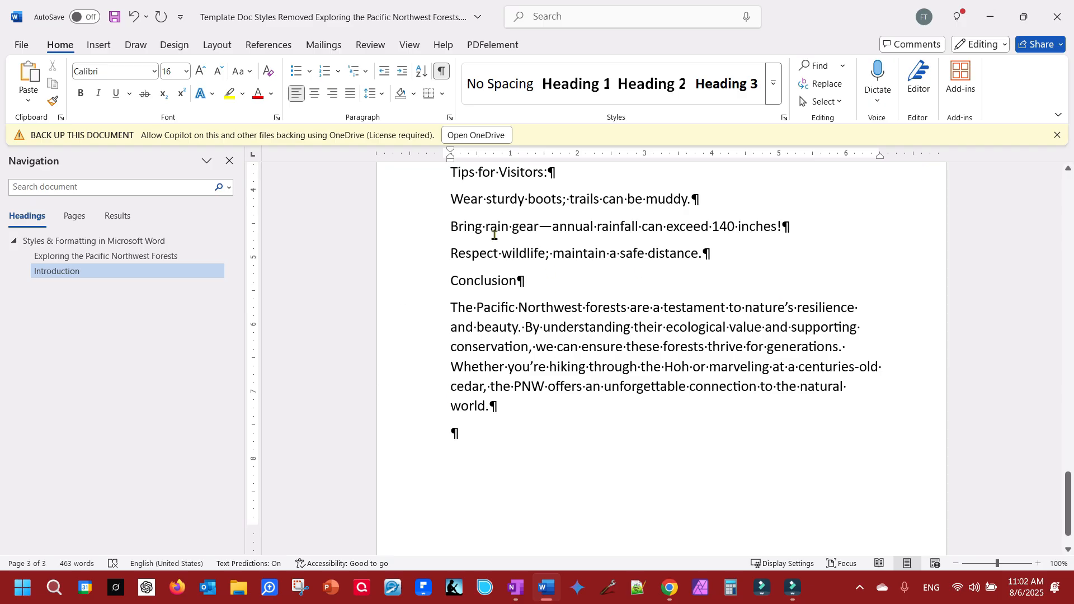
scroll(494, 235, up, 3)
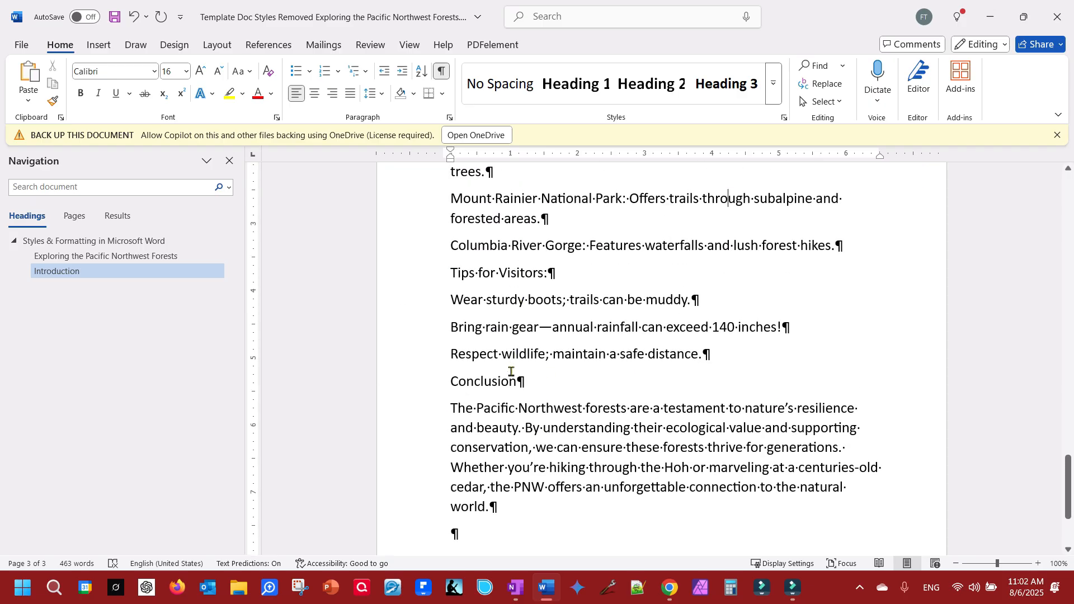
scroll(566, 366, up, 3)
scroll(538, 428, down, 2)
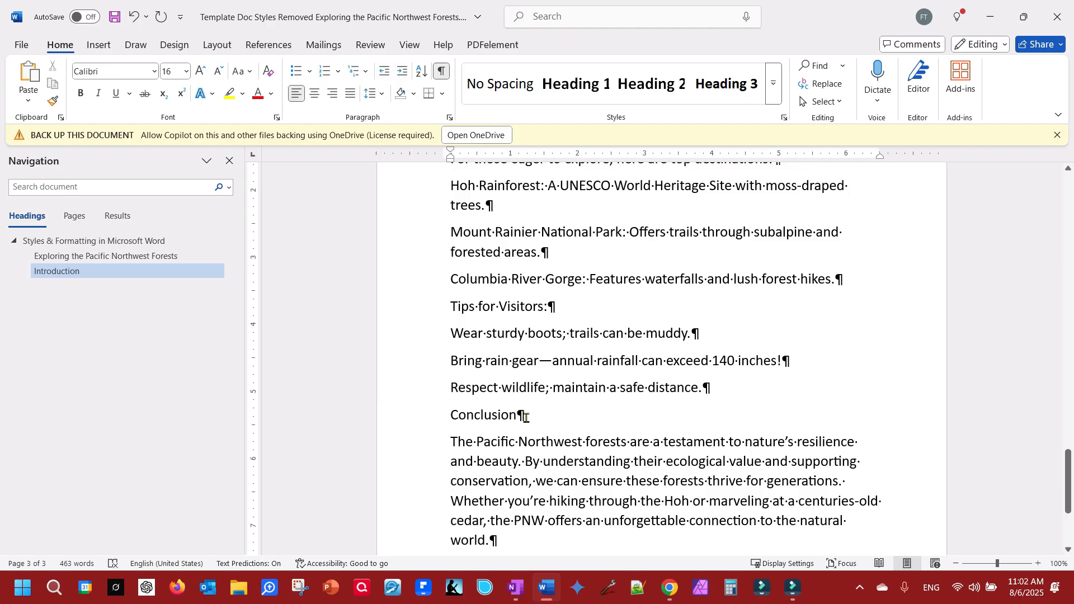
drag(525, 417, 446, 415)
click(651, 84)
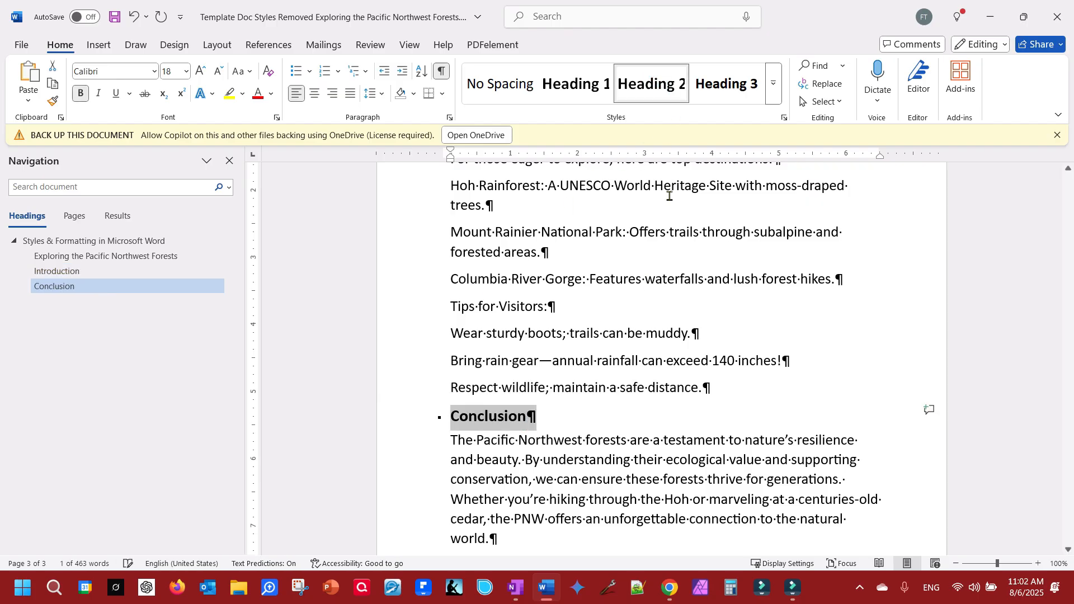
- Apply the Heading 2 style to the "Conservation Challenges" and "Ecological Importance" lines
scroll(734, 319, up, 9)
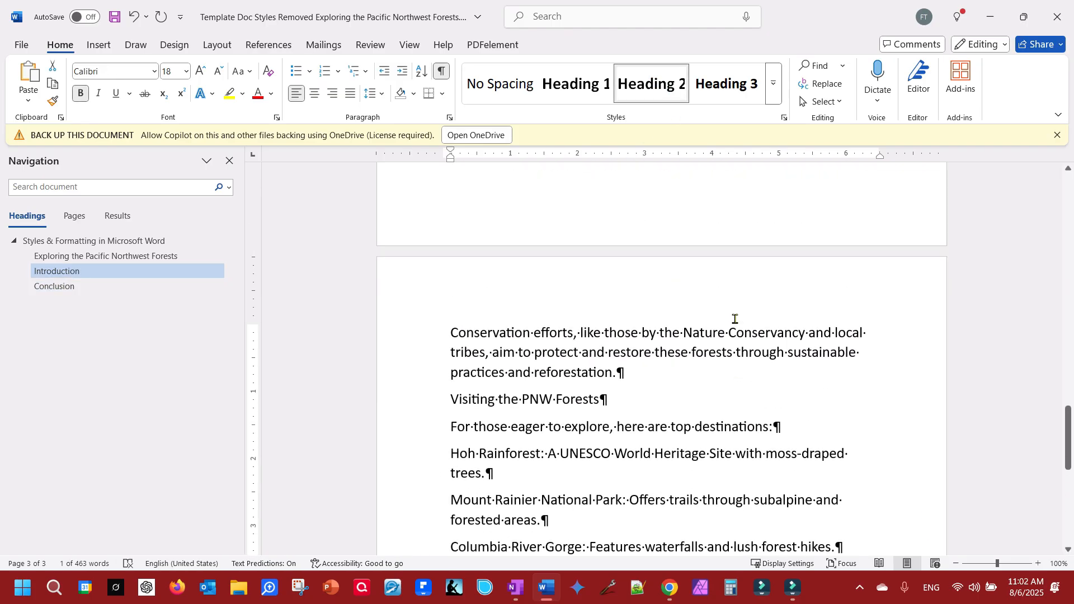
scroll(734, 319, up, 11)
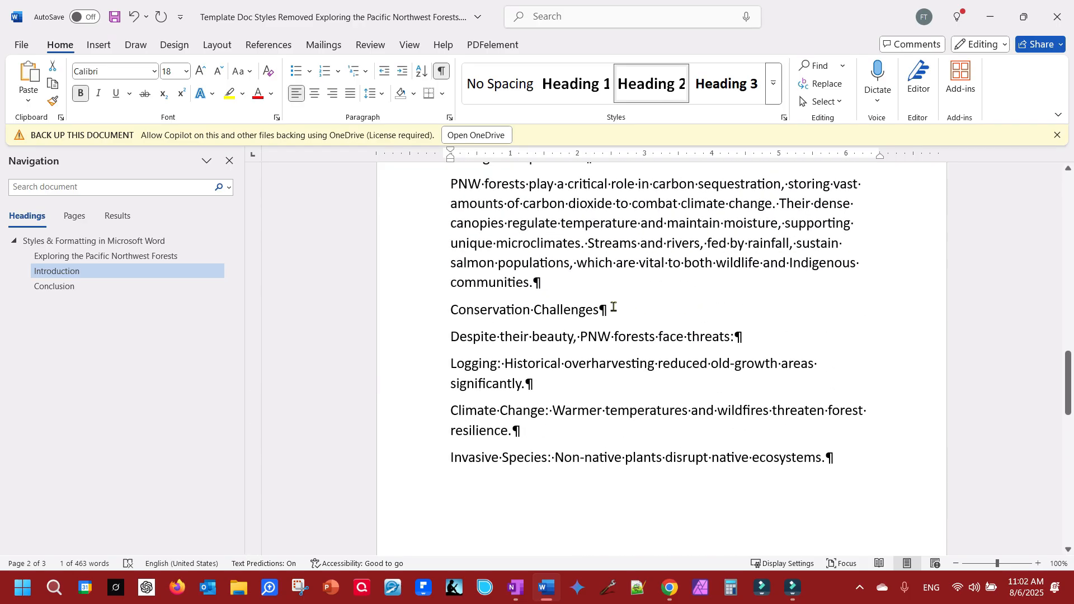
drag(620, 314, 442, 314)
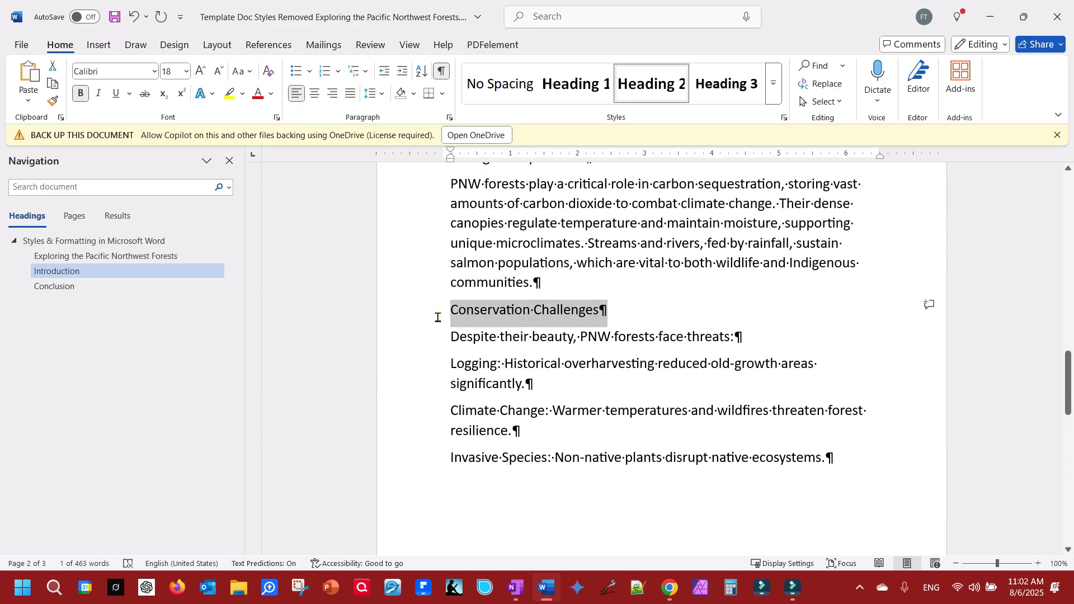
click(648, 83)
scroll(759, 334, up, 7)
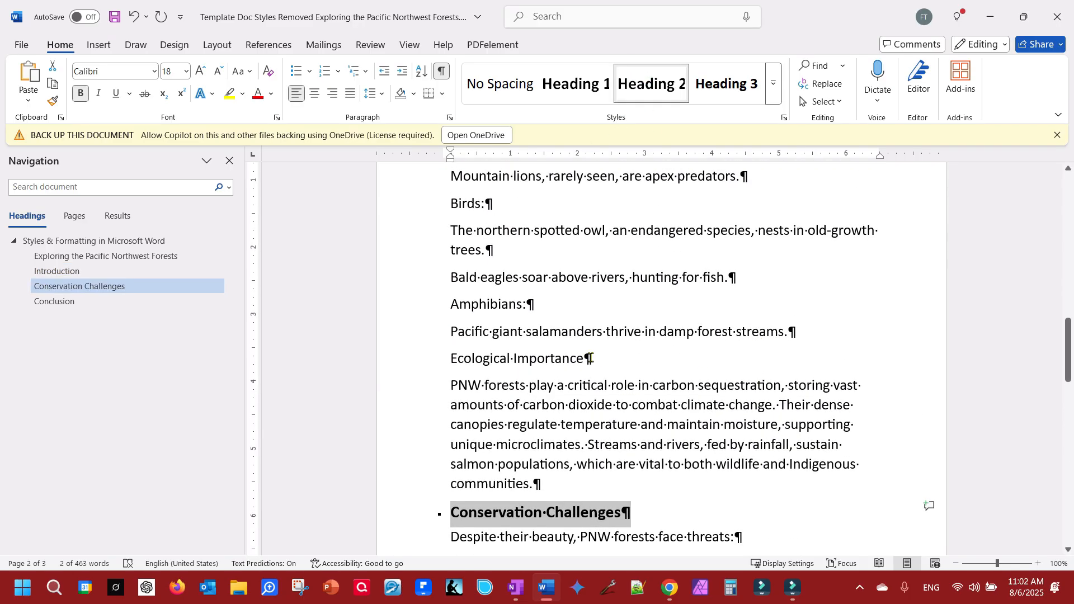
drag(591, 358, 451, 360)
click(651, 84)
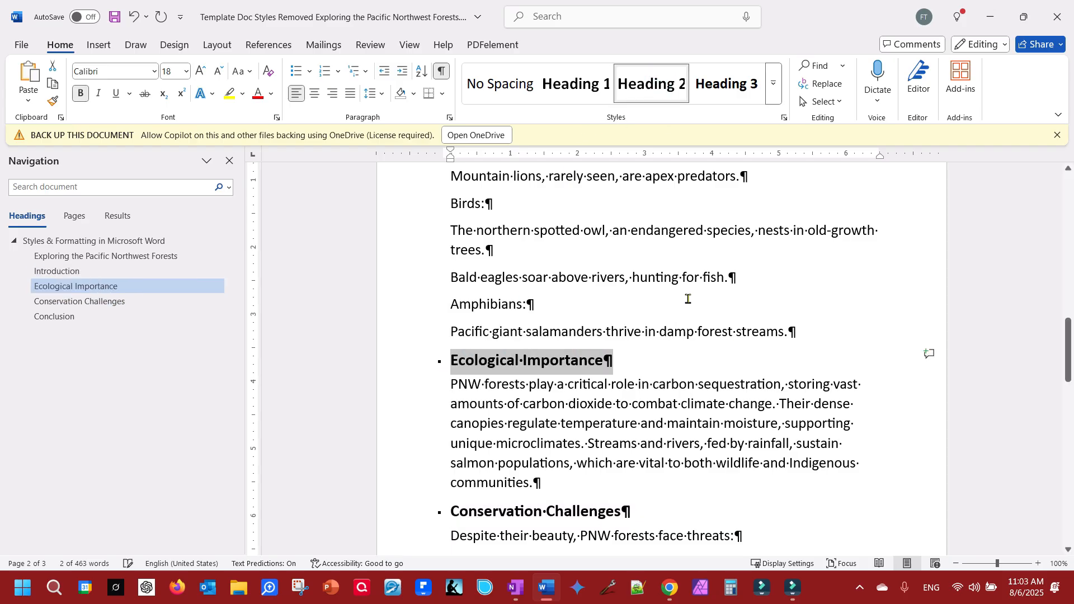
- Apply the Heading 2 style to the "Amphibians:" and "Birds:" lines
scroll(724, 335, up, 2)
drag(571, 375, 450, 375)
click(651, 84)
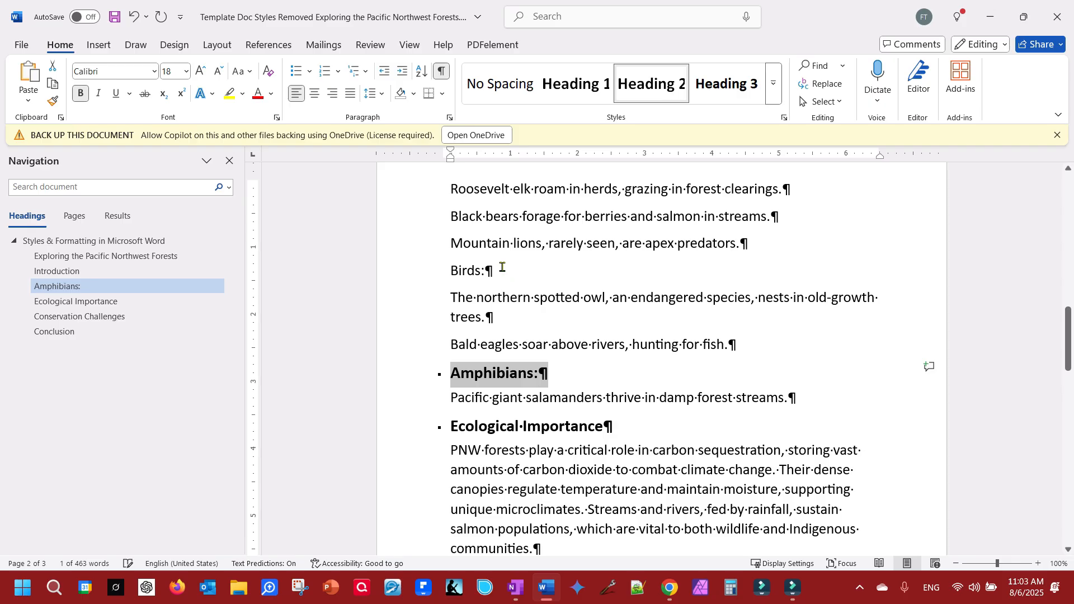
drag(498, 271, 451, 270)
click(650, 84)
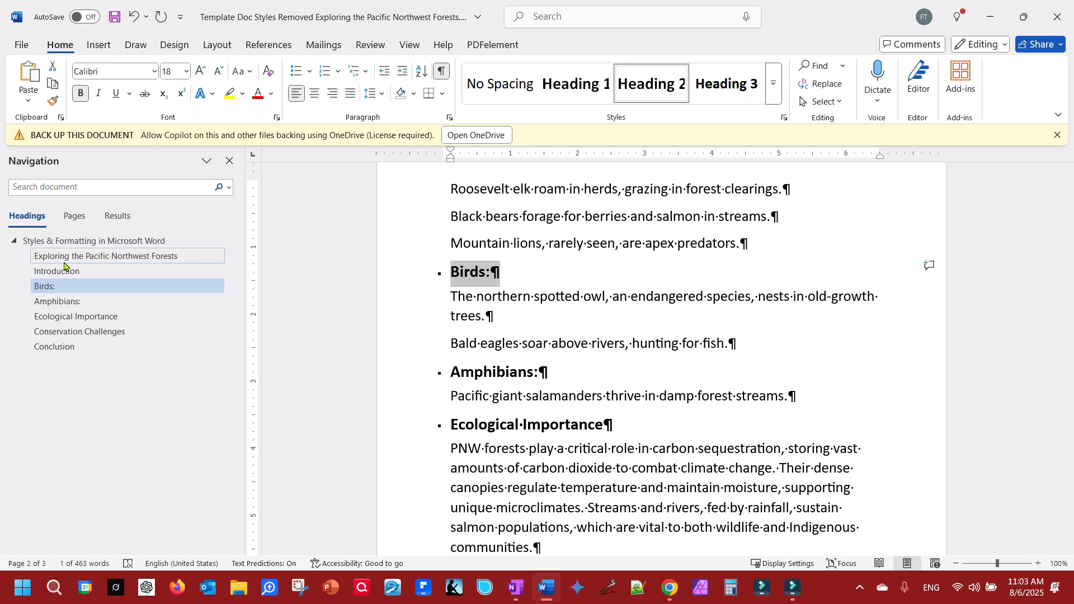
- Apply the Heading 2 style to the "Wildlife of the PNW" and "The Majesty of Old-Growth Forests" lines
scroll(709, 277, up, 4)
scroll(711, 278, up, 1)
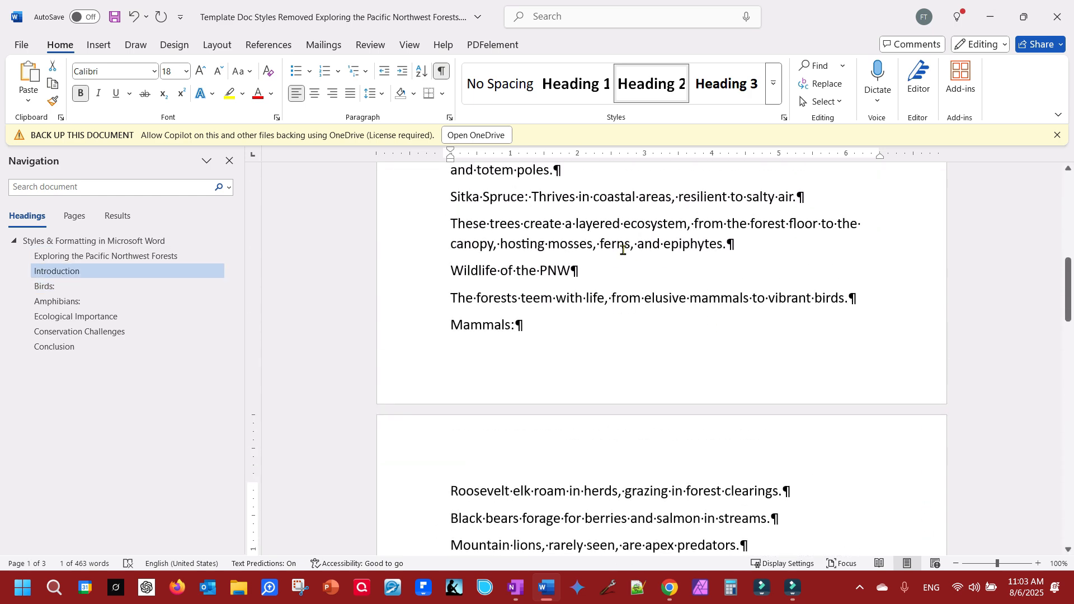
drag(606, 265, 450, 272)
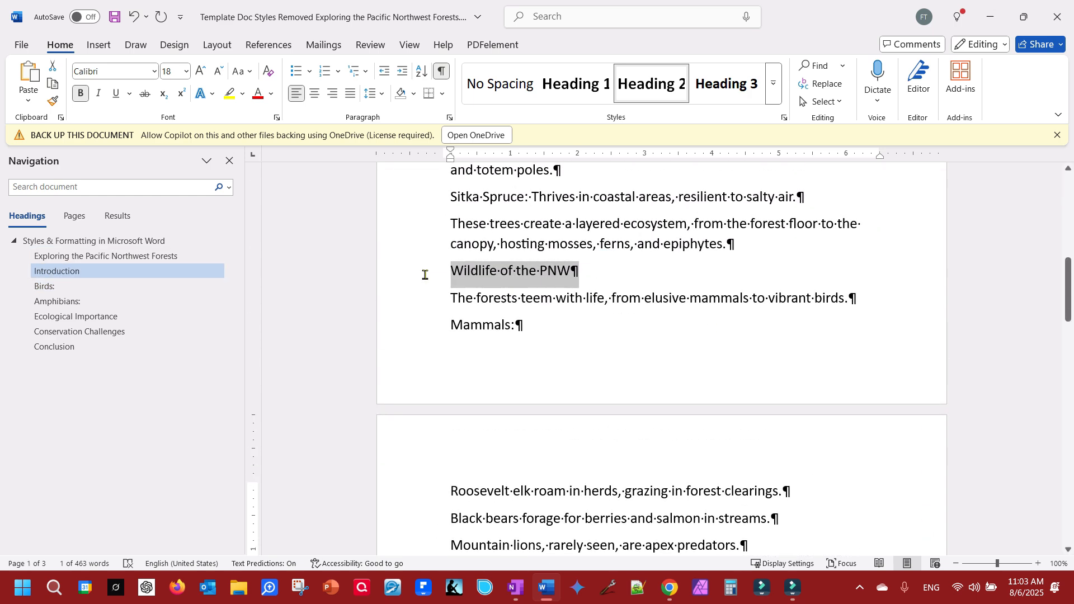
click(652, 84)
scroll(661, 226, up, 3)
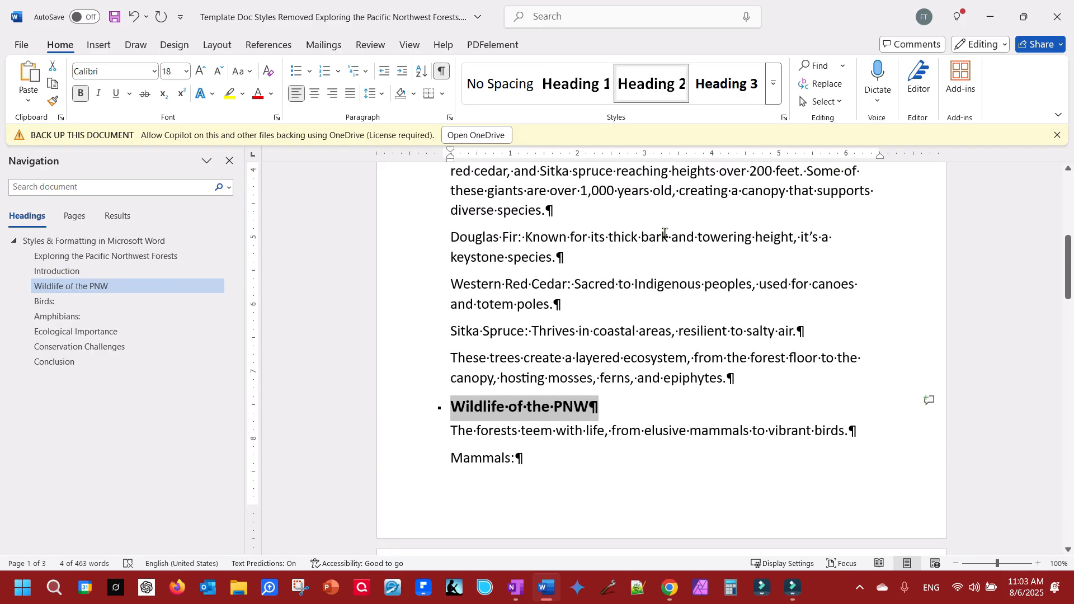
scroll(665, 233, up, 1)
drag(702, 227, 451, 227)
click(664, 78)
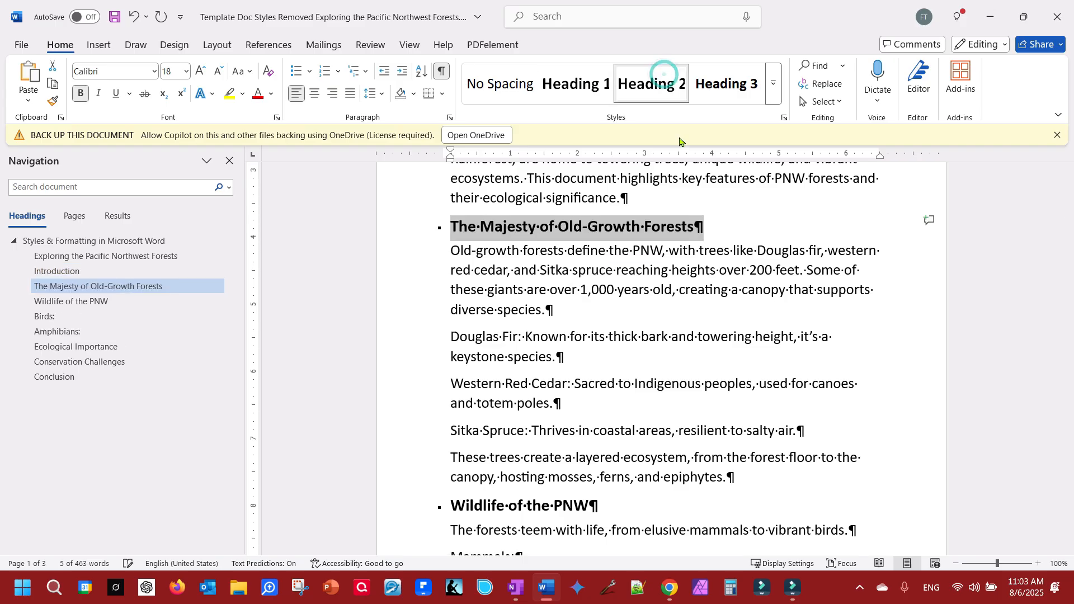
- Apply the Normal style to the "Douglas Fir:" label under "The Majesty of Old-Growth Forests"
scroll(696, 232, up, 3)
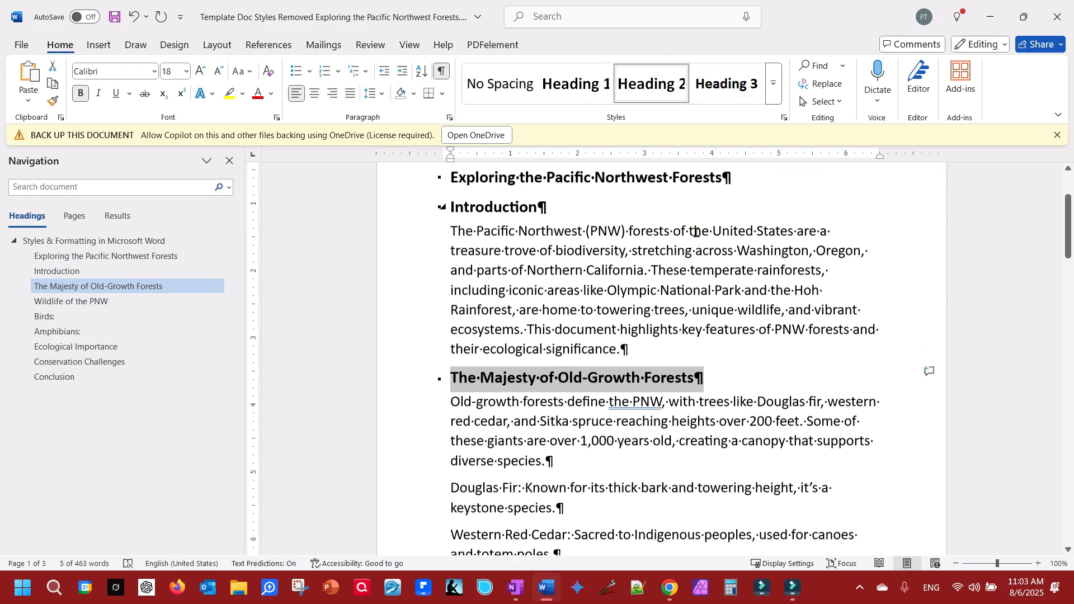
scroll(697, 233, up, 1)
scroll(709, 288, down, 4)
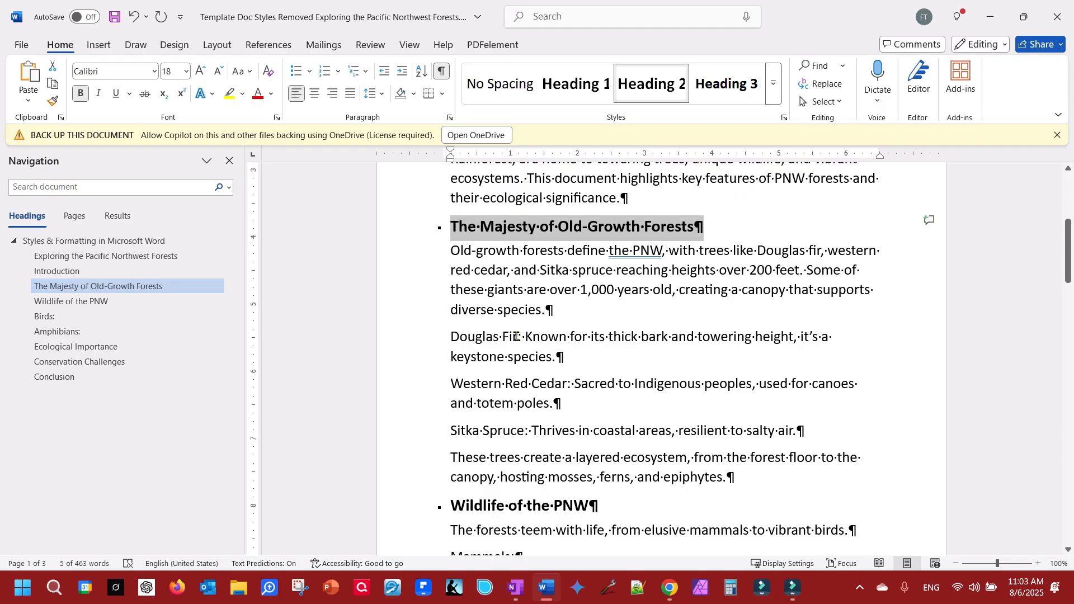
click(573, 383)
drag(523, 337, 447, 337)
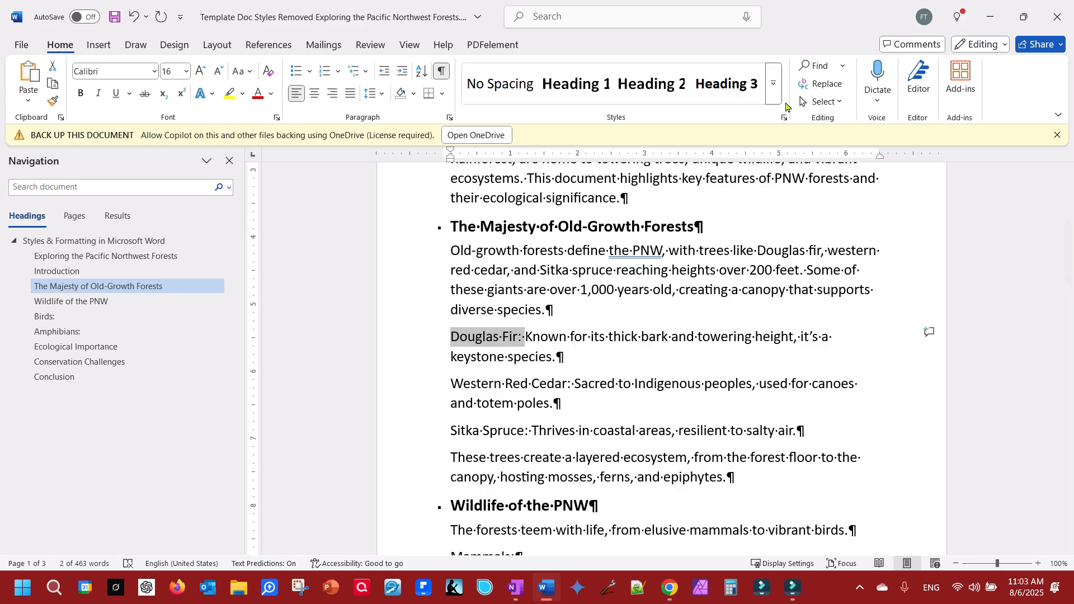
click(774, 87)
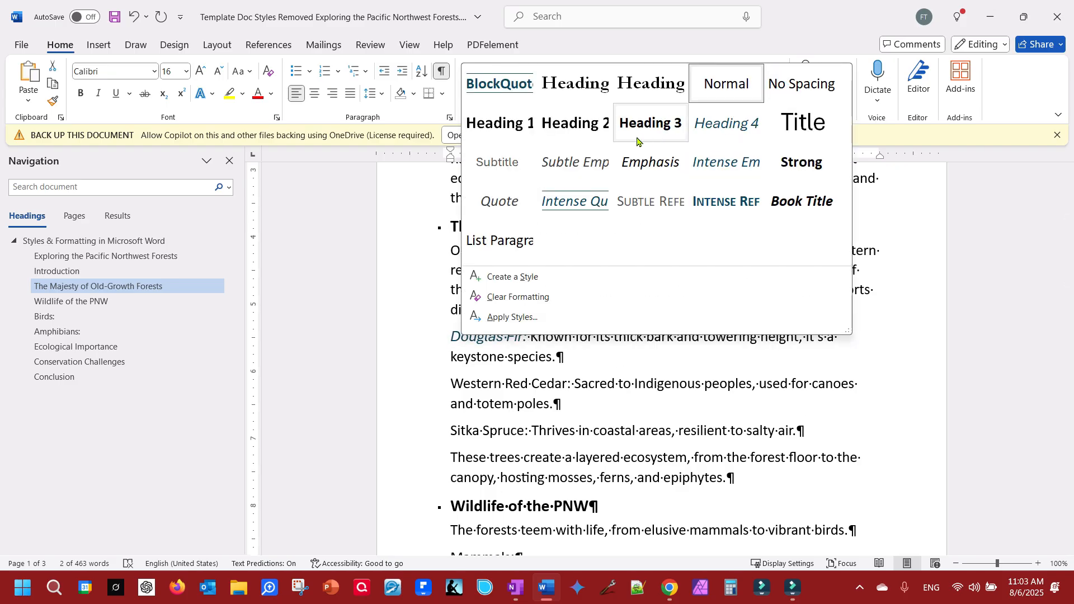
click(745, 84)
click(524, 338)
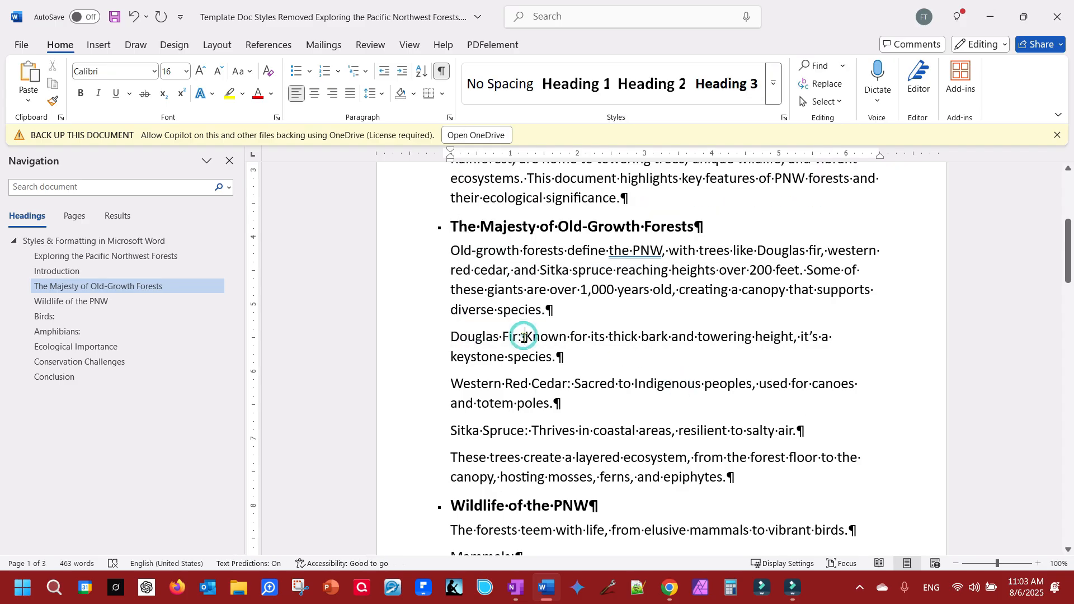
- Make the "Douglas Fir:" label bold and copy its formatting onto "Western Red Cedar:" with Format Painter
drag(522, 336, 448, 344)
key(ctrl+b)
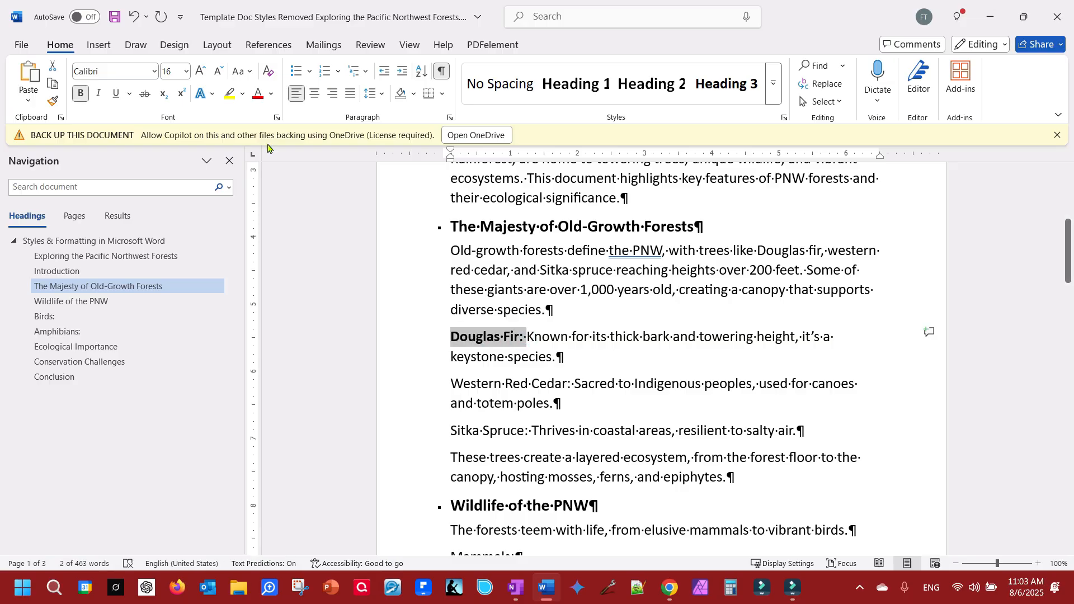
click(53, 100)
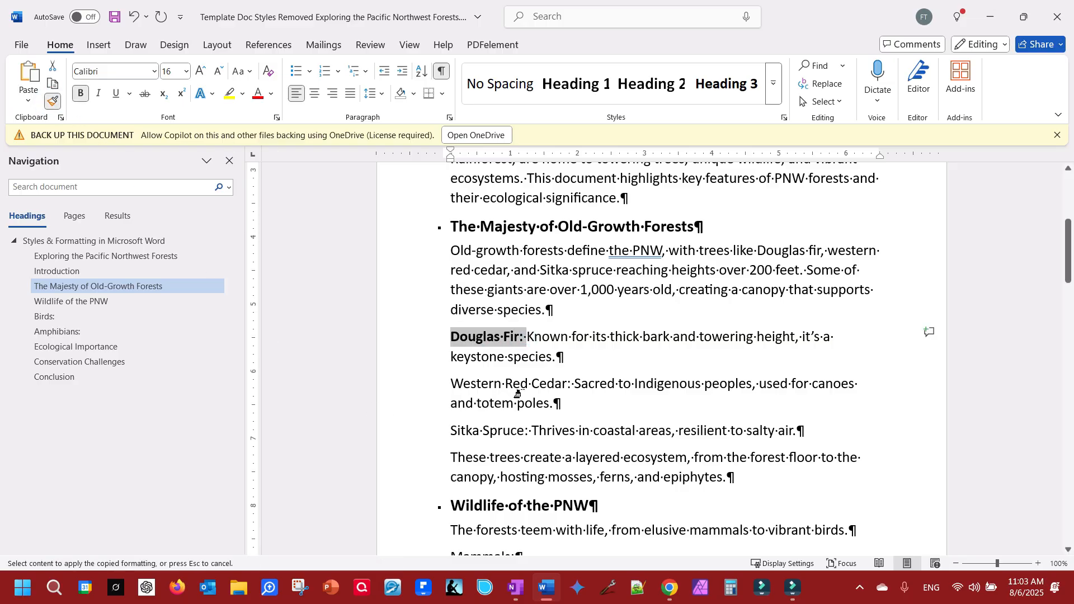
drag(568, 386, 452, 386)
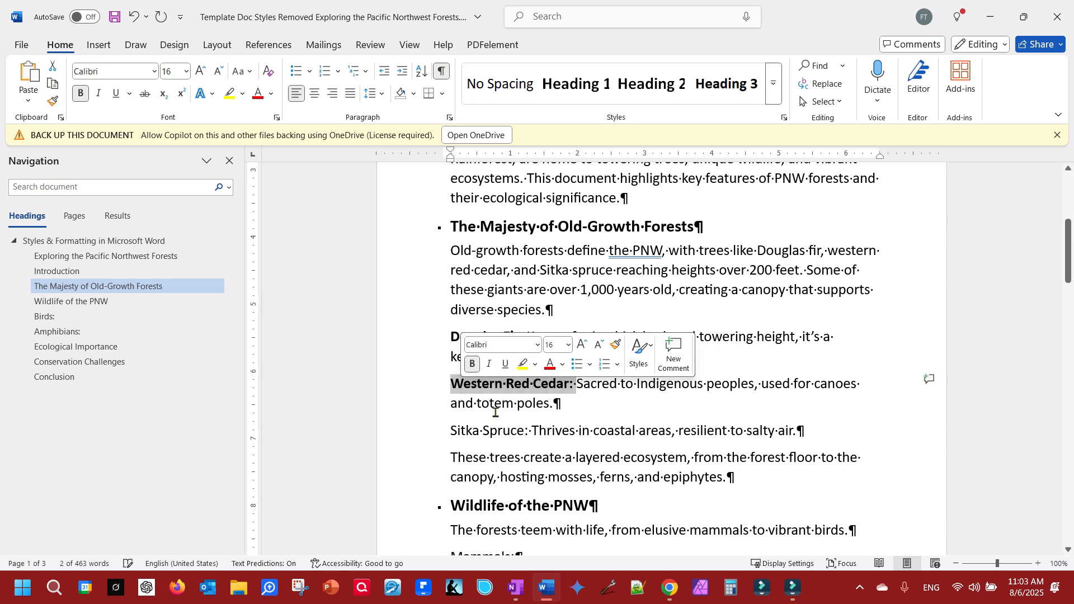
click(535, 432)
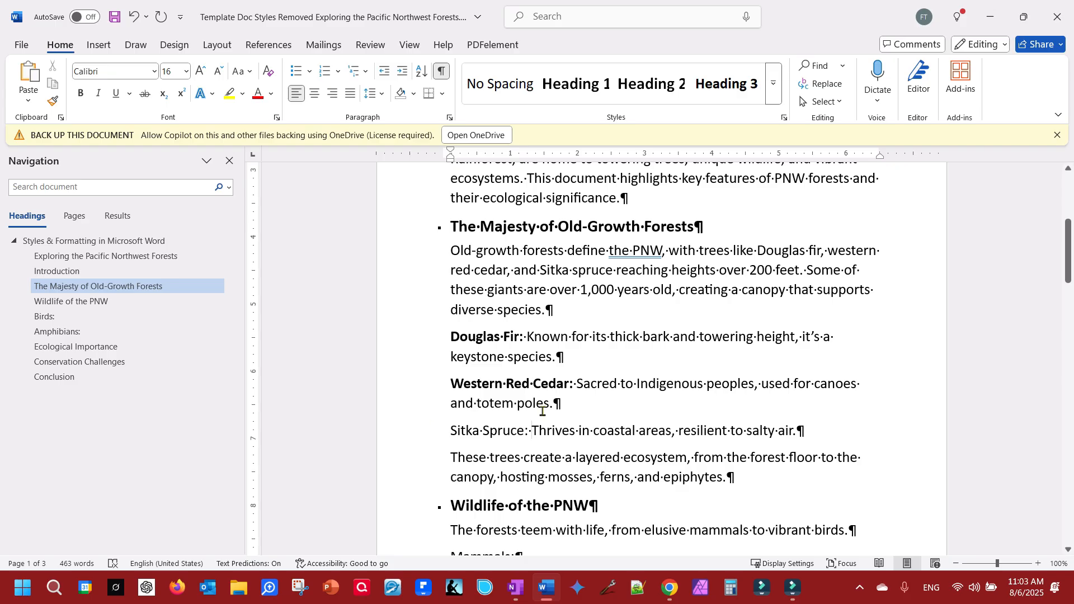
drag(532, 431, 420, 434)
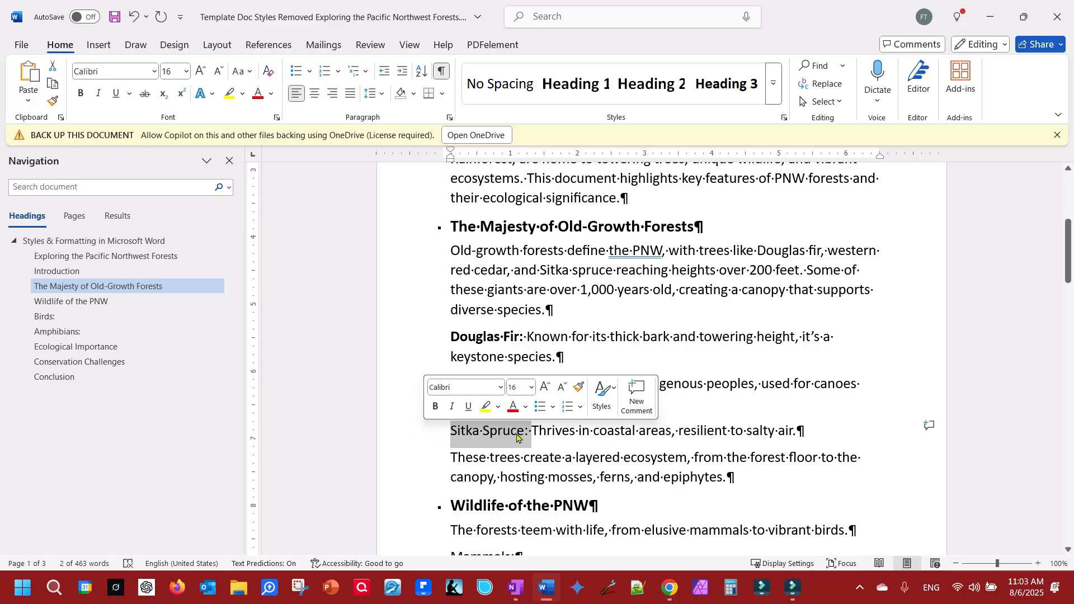
click(651, 434)
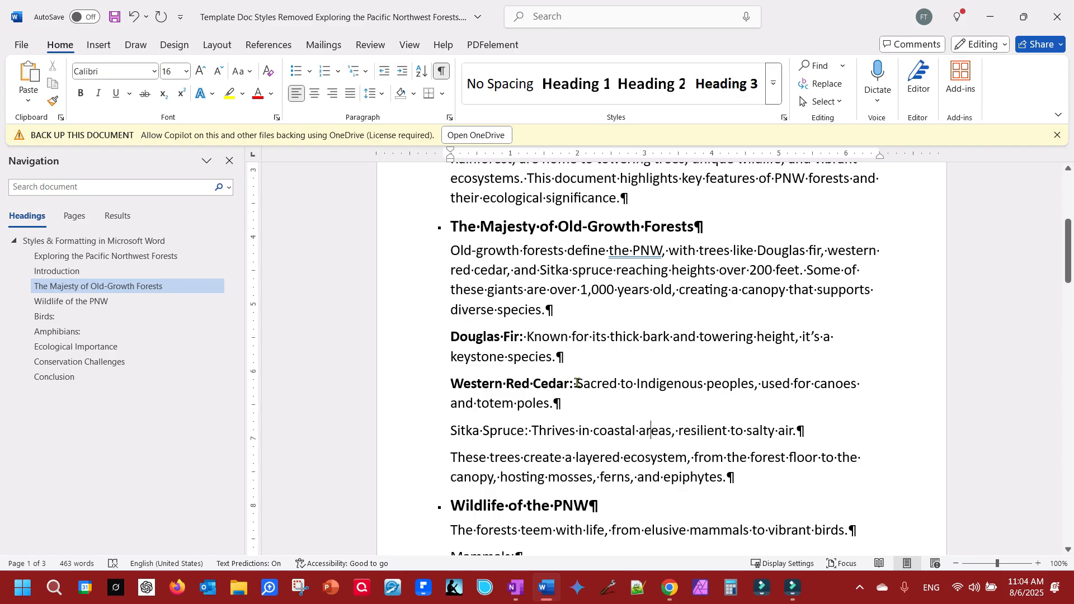
- Copy the bold formatting of "Western Red Cedar:" onto the "Sitka Spruce:" label with Format Painter kept active for repeated use
drag(573, 386, 466, 387)
click(52, 103)
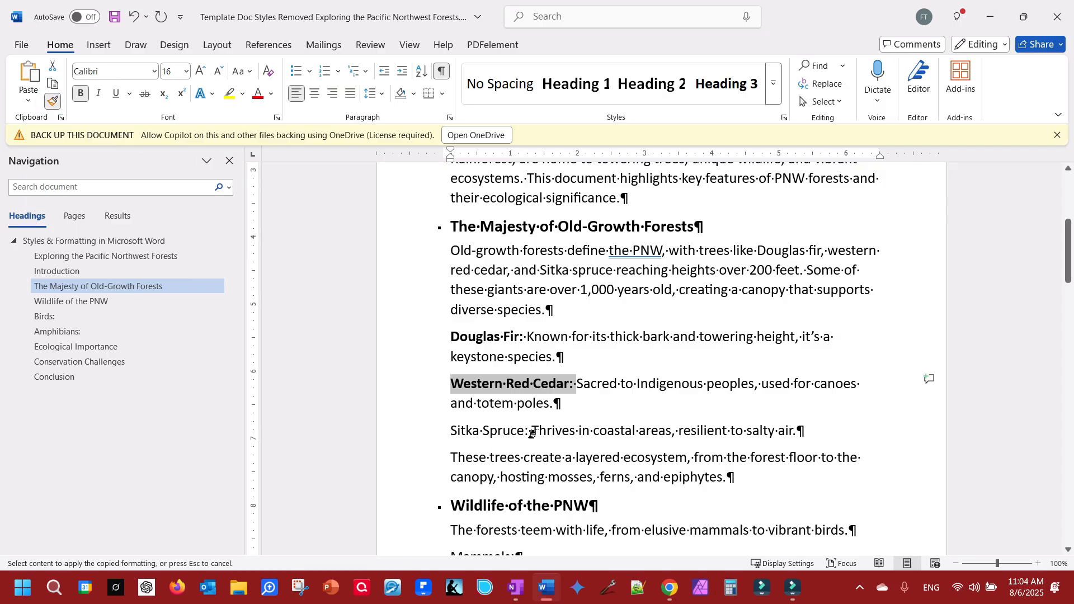
drag(525, 430, 451, 433)
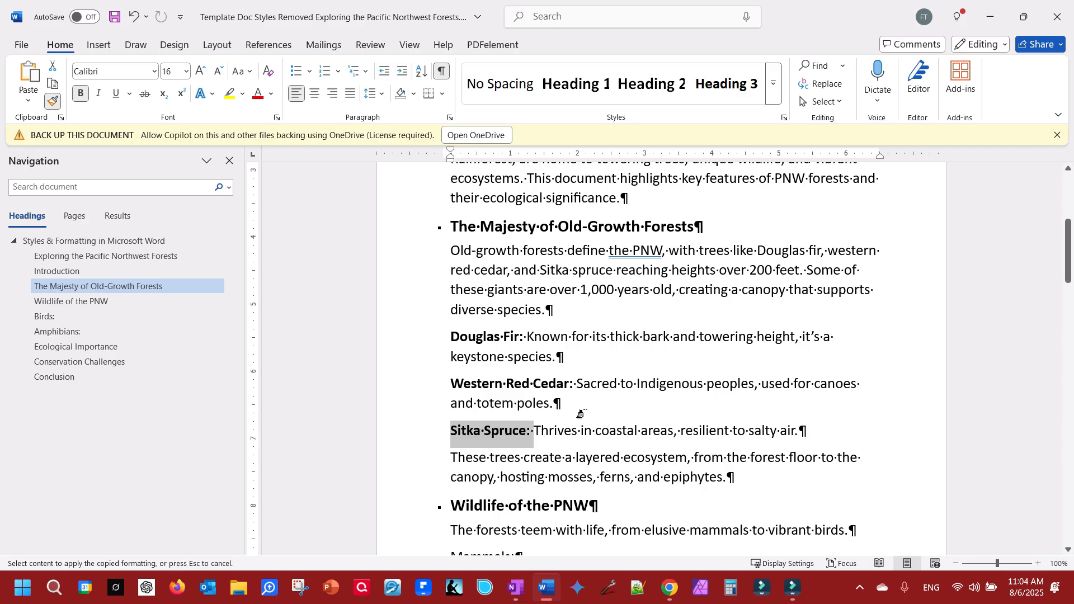
scroll(580, 414, down, 3)
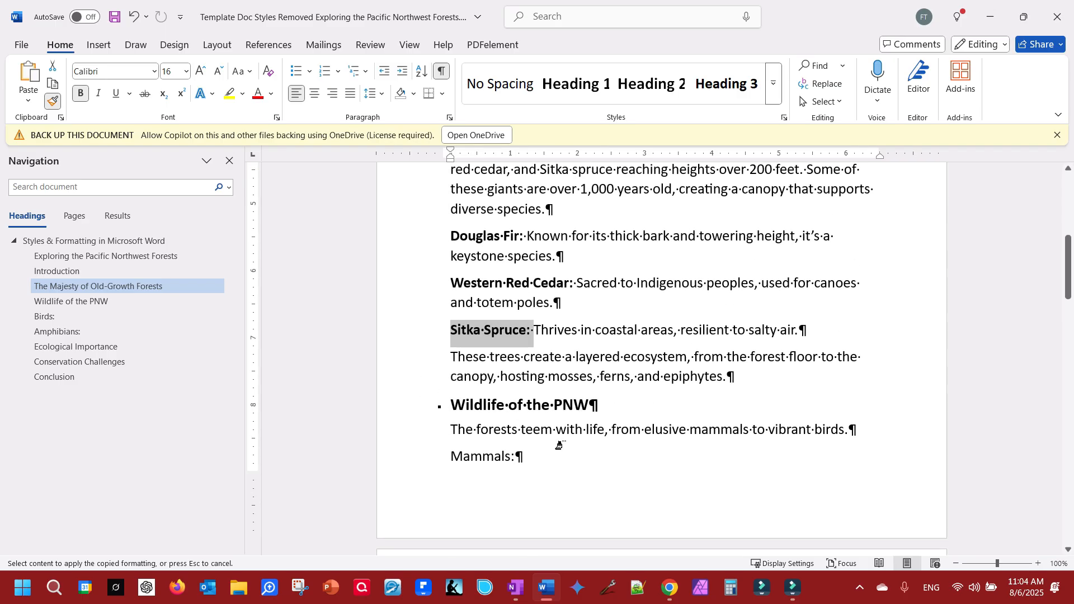
- Apply the copied bold formatting to the "Mammals:" label and the "Logging:" label under "Conservation Challenges" with Format Painter
drag(510, 459, 451, 458)
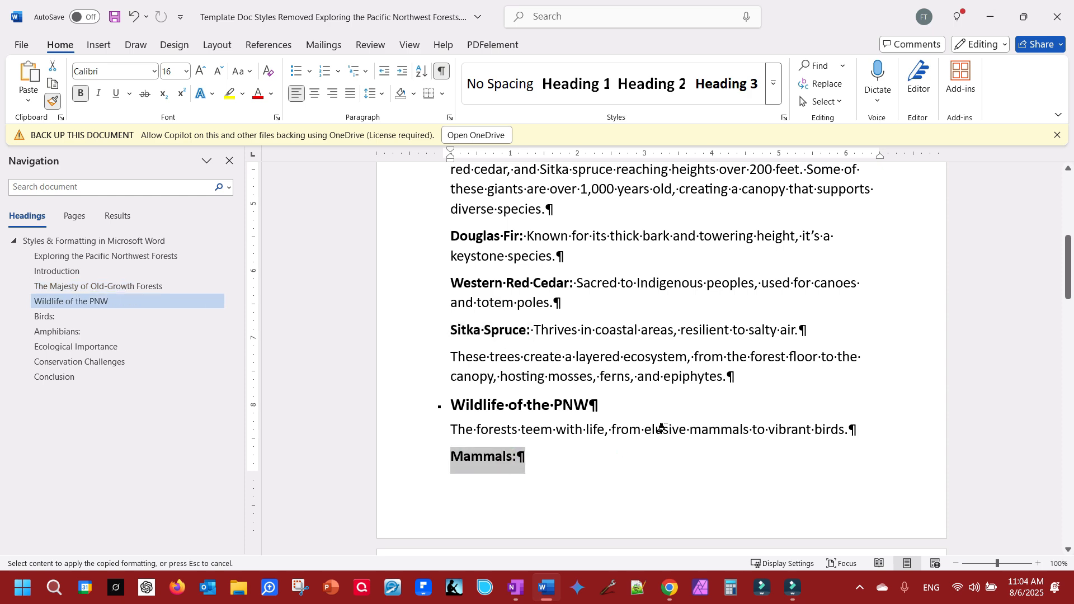
scroll(668, 421, down, 5)
scroll(668, 420, down, 1)
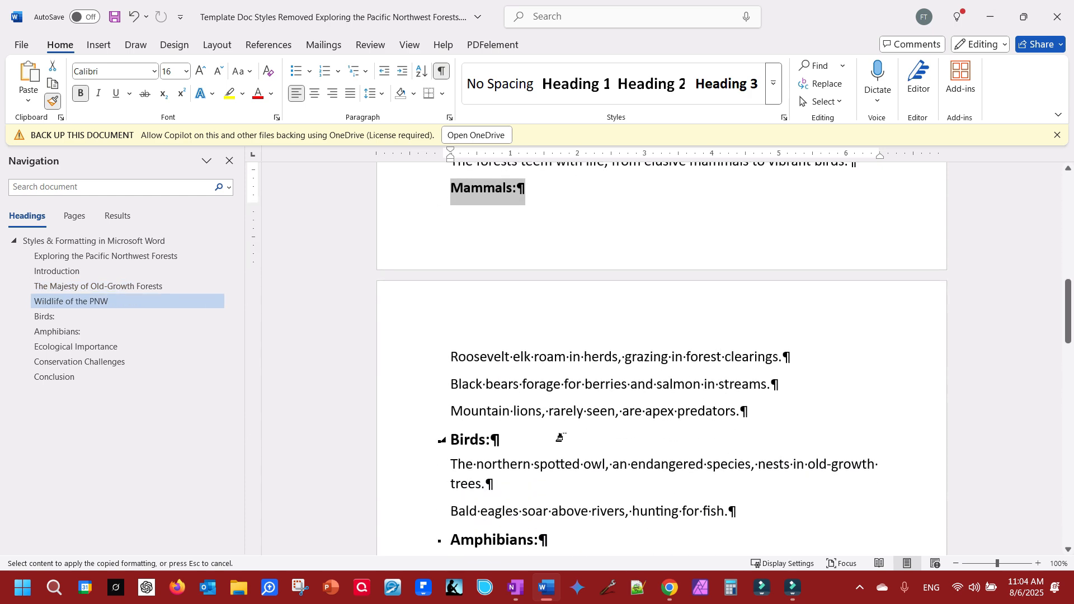
scroll(558, 435, down, 3)
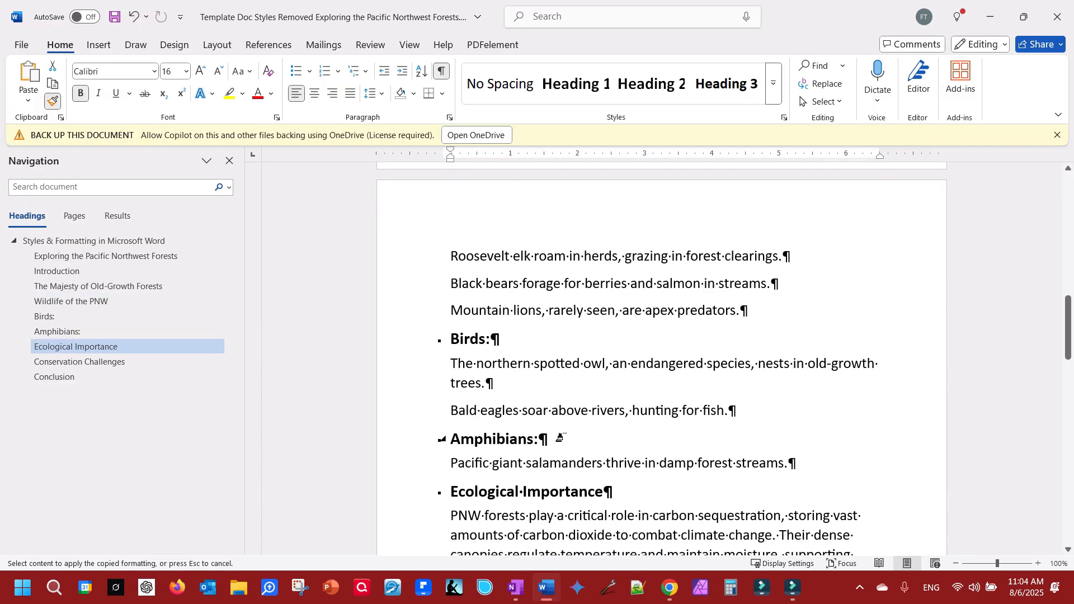
scroll(559, 437, down, 6)
scroll(560, 438, up, 1)
drag(498, 460, 435, 458)
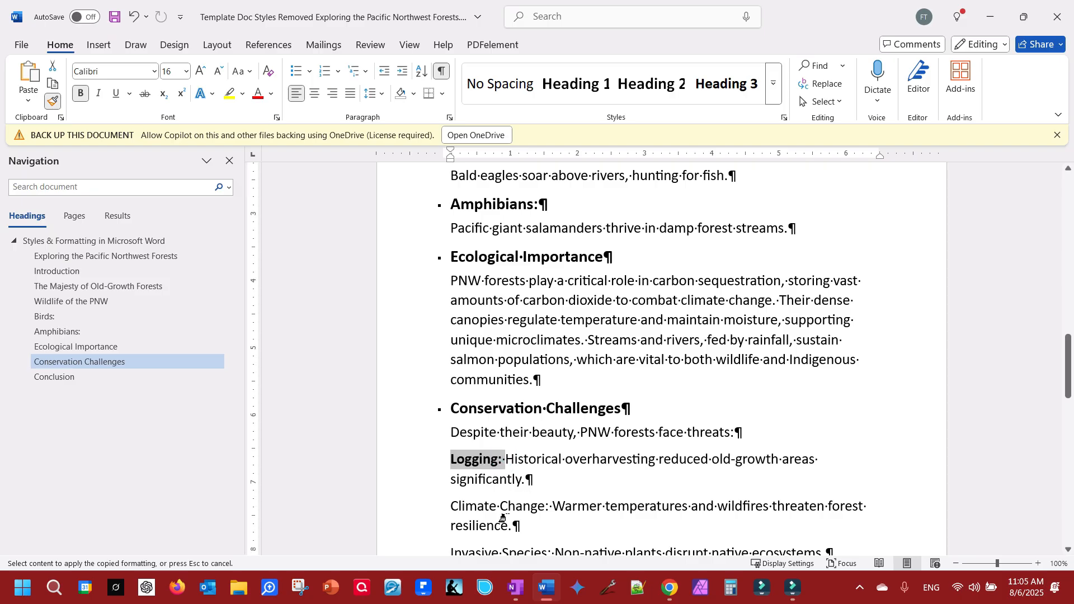
- Apply the copied bold formatting to the "Climate Change:" and "Invasive Species:" labels under "Conservation Challenges"
scroll(502, 519, down, 4)
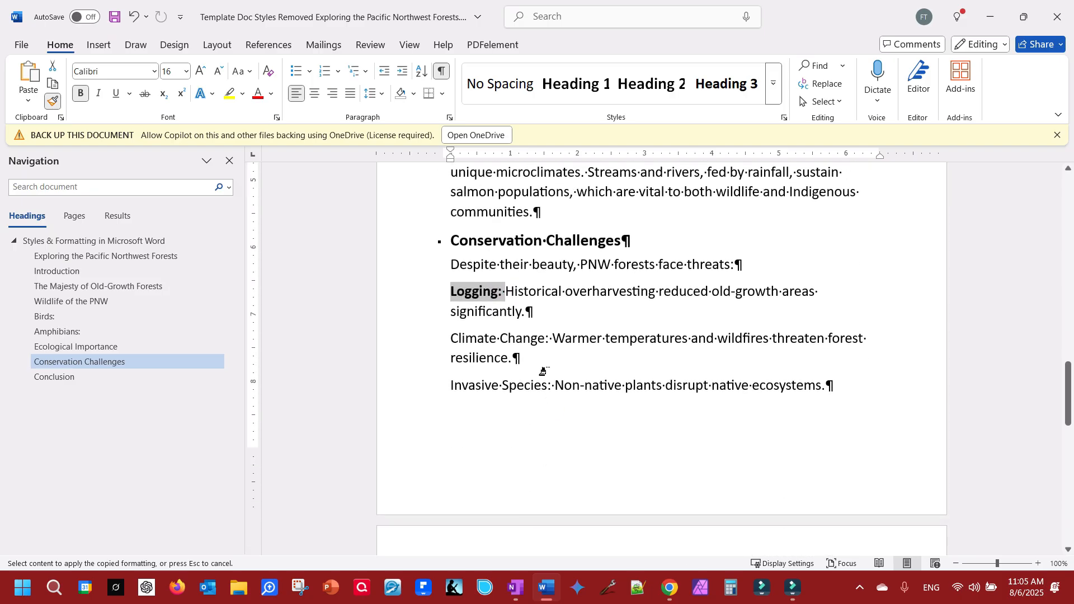
drag(553, 339, 448, 338)
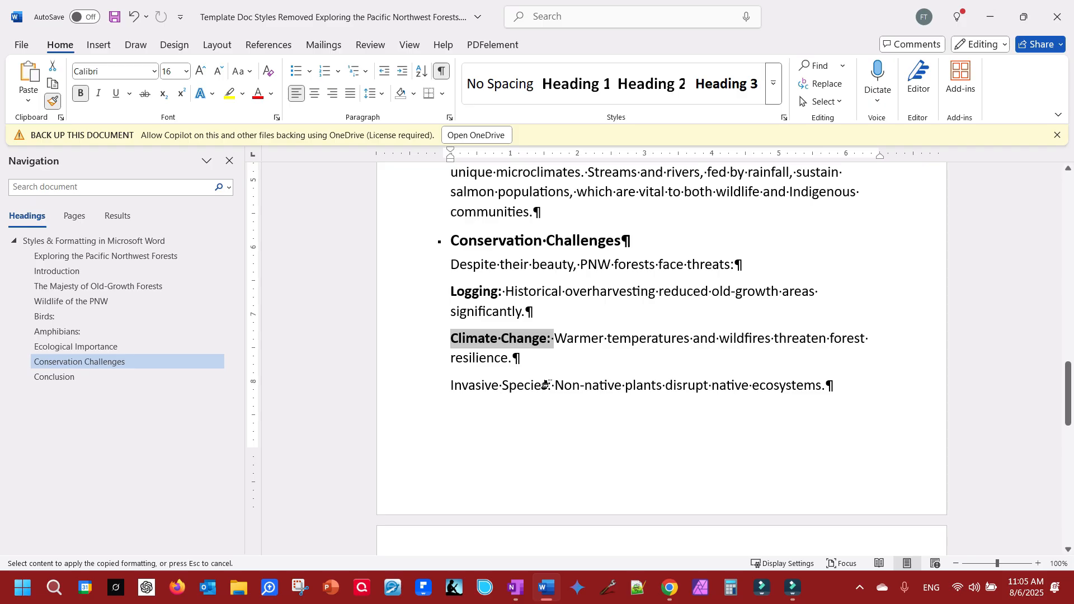
drag(547, 385, 451, 385)
- Apply the copied bold formatting to "Hoh Rainforest:" and "Tips for Visitors:", and turn off Format Painter
scroll(516, 413, down, 5)
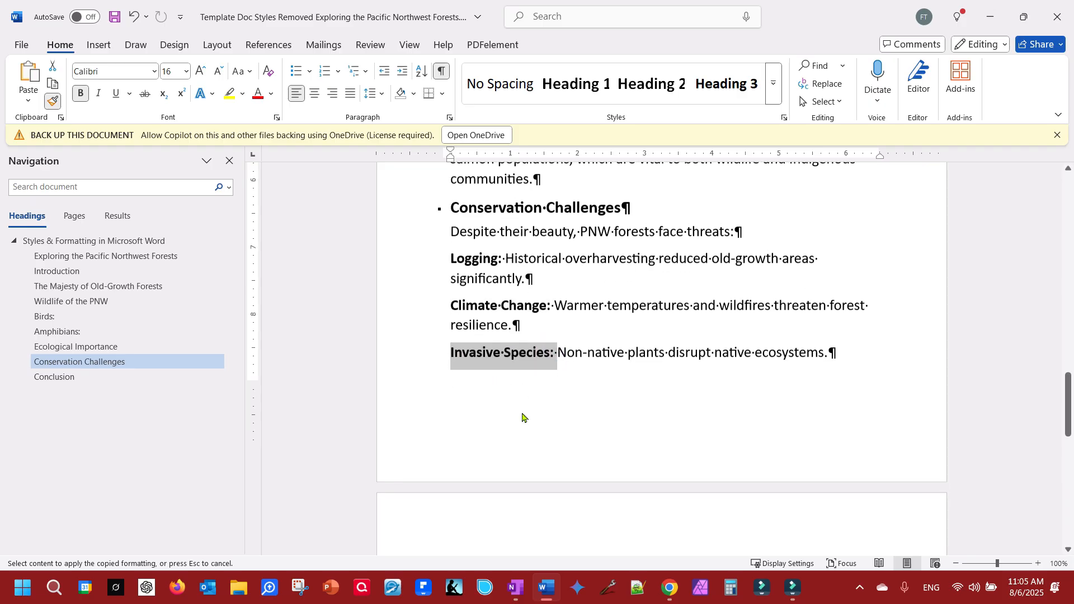
scroll(517, 412, down, 1)
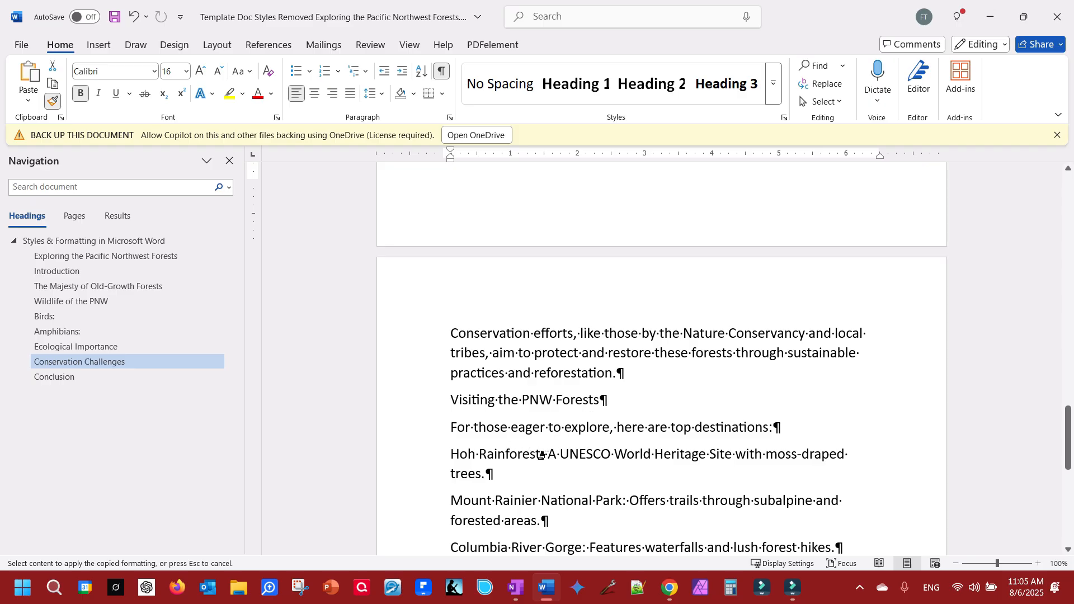
drag(539, 455, 438, 454)
scroll(521, 473, down, 3)
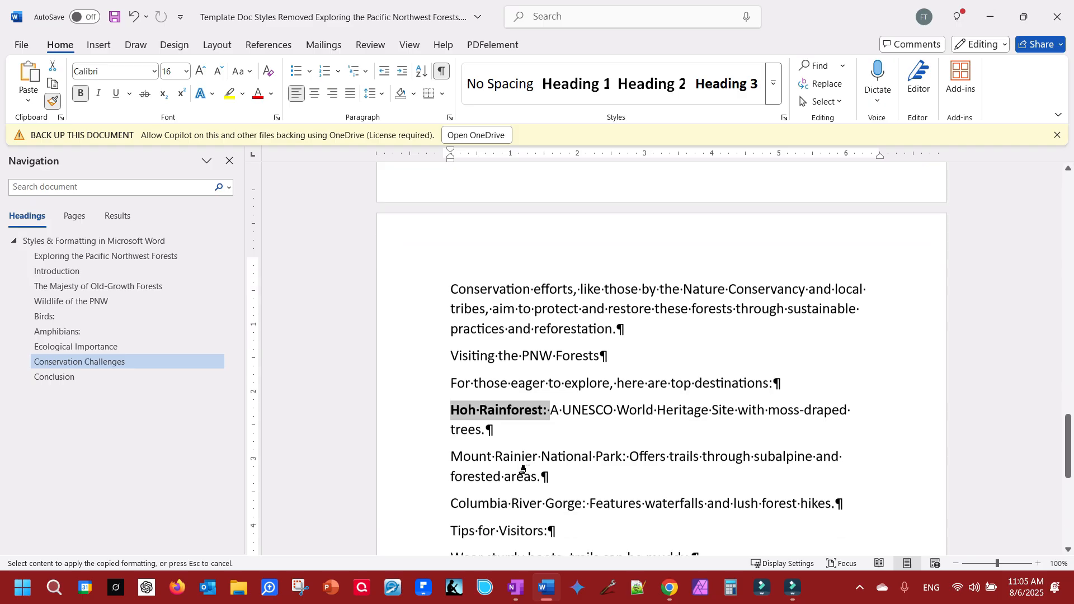
scroll(540, 436, down, 1)
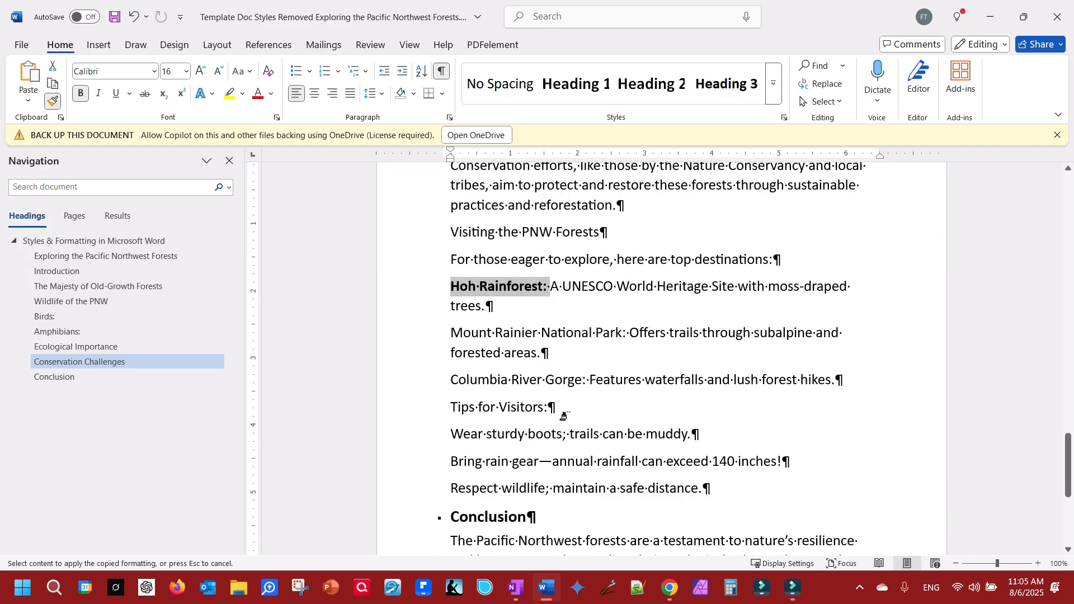
scroll(551, 422, down, 1)
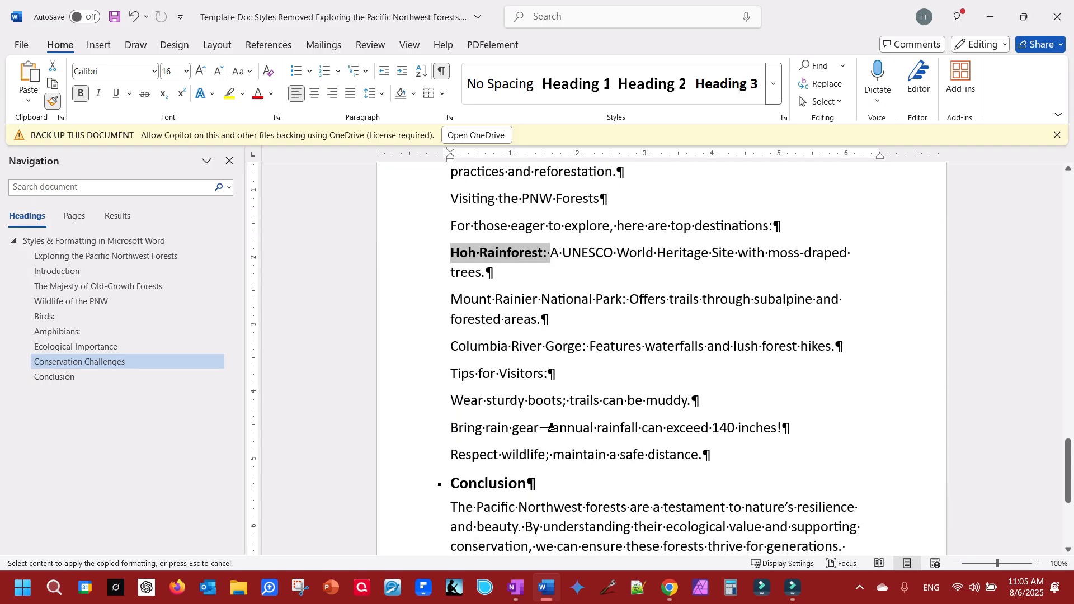
drag(543, 373, 451, 374)
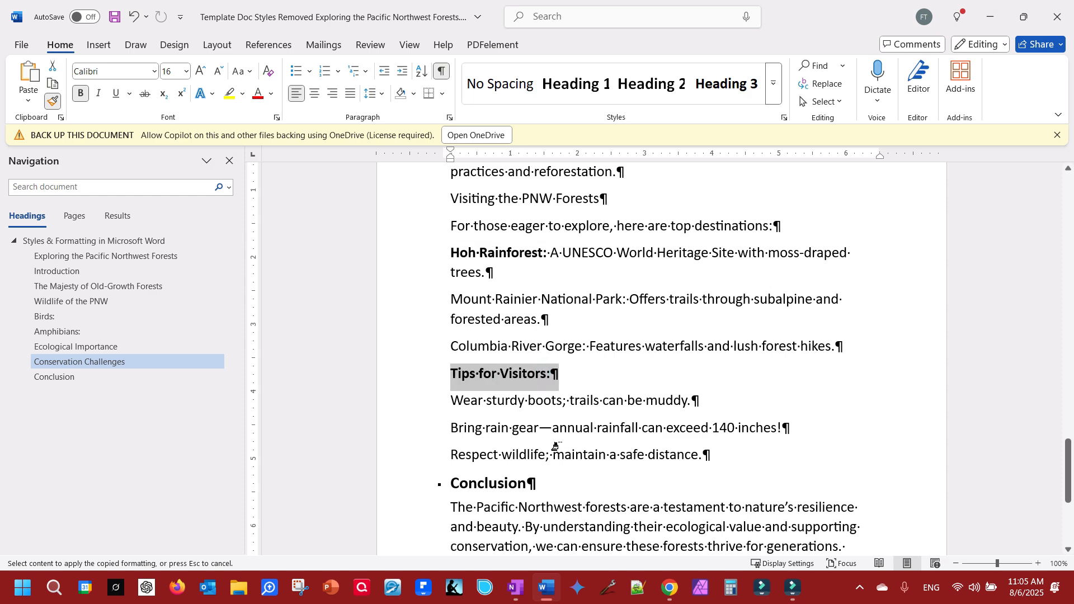
scroll(556, 446, down, 4)
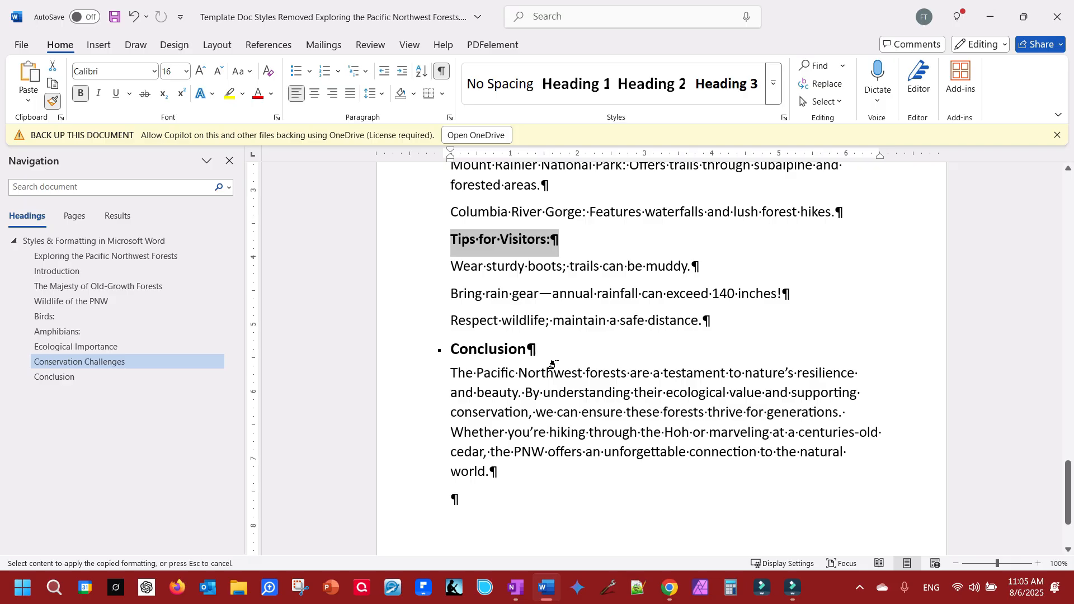
key(Escape)
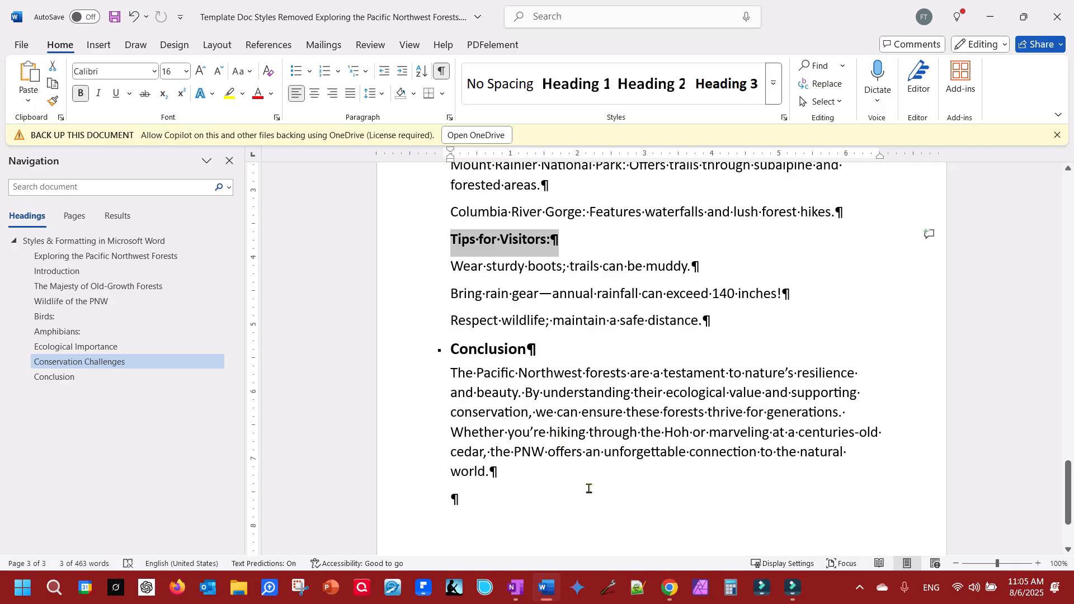
- Apply the Heading 2 style to the "Visiting the PNW Forests" line and return to the start of the document
scroll(590, 488, up, 5)
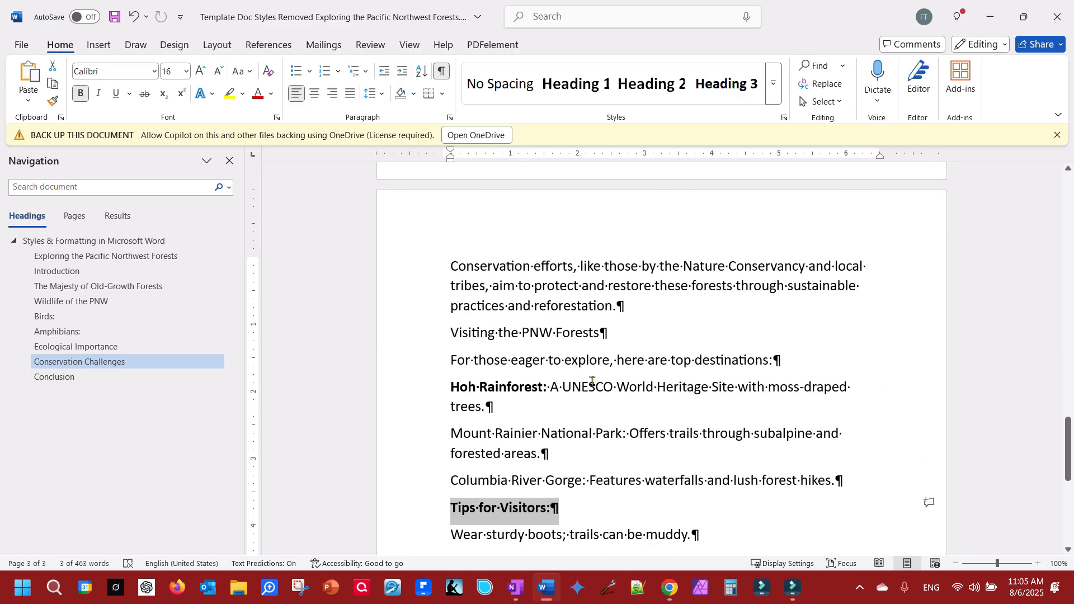
drag(615, 333, 451, 333)
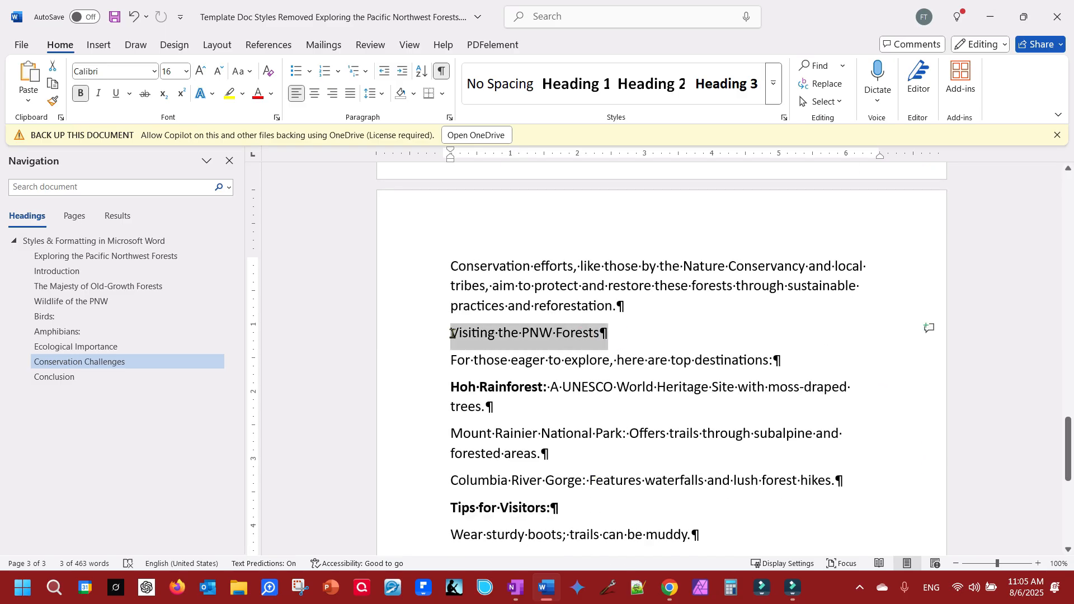
click(655, 83)
scroll(678, 354, up, 3)
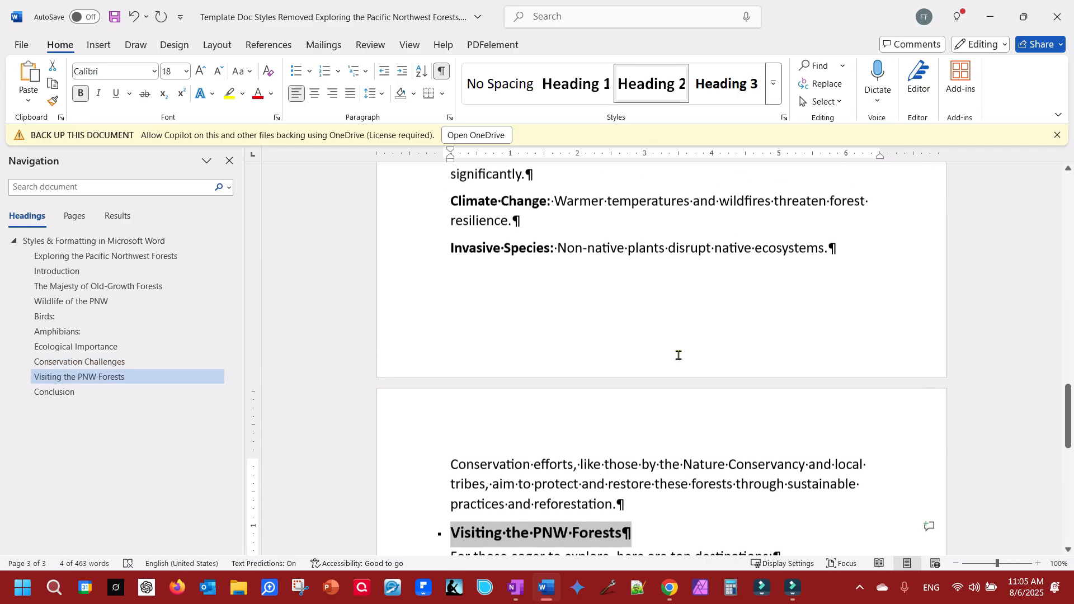
scroll(678, 355, up, 14)
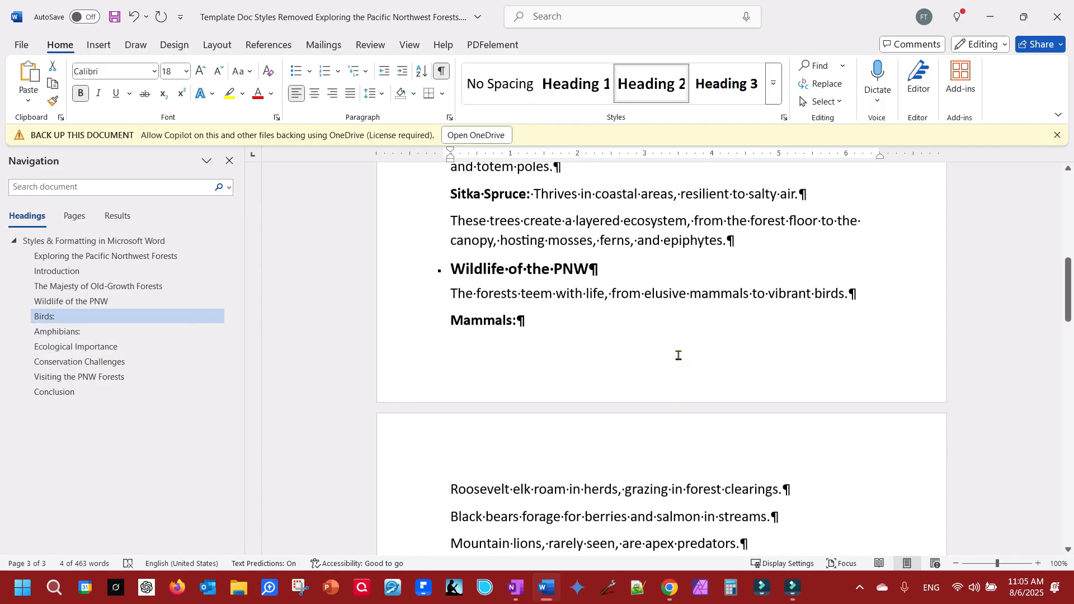
scroll(678, 355, up, 10)
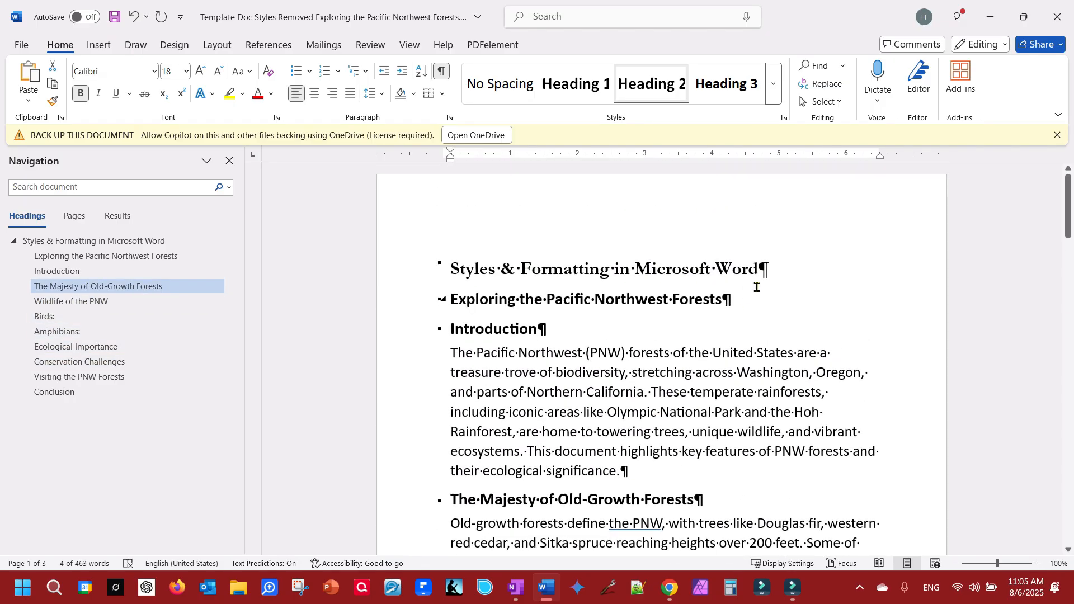